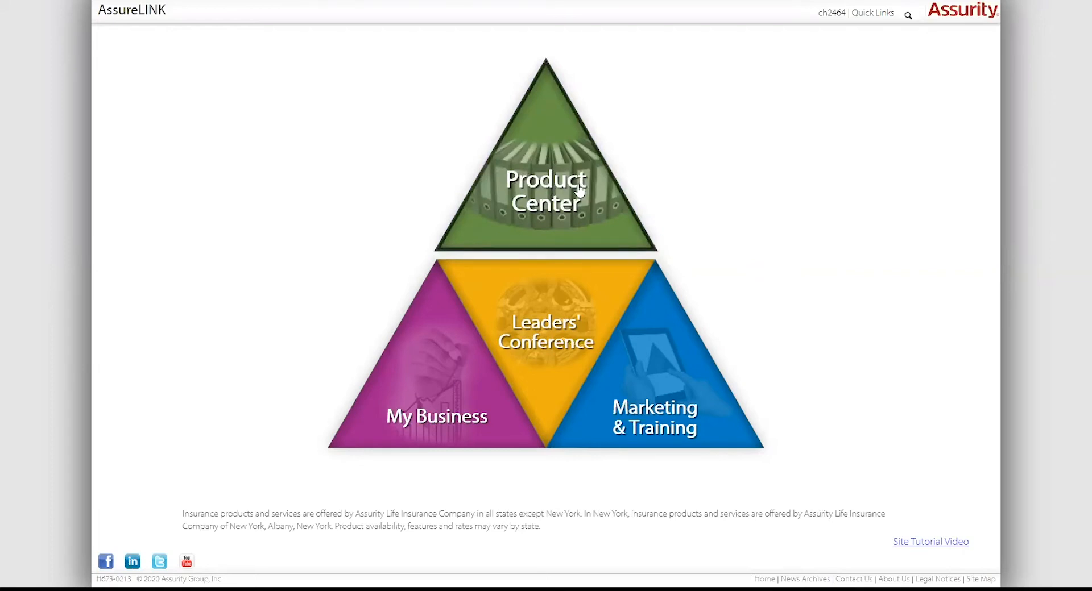
- Open the e-app's case list and open the started Assurity Balance Century+ Disability Income case with Instant Decision
left_click(876, 18)
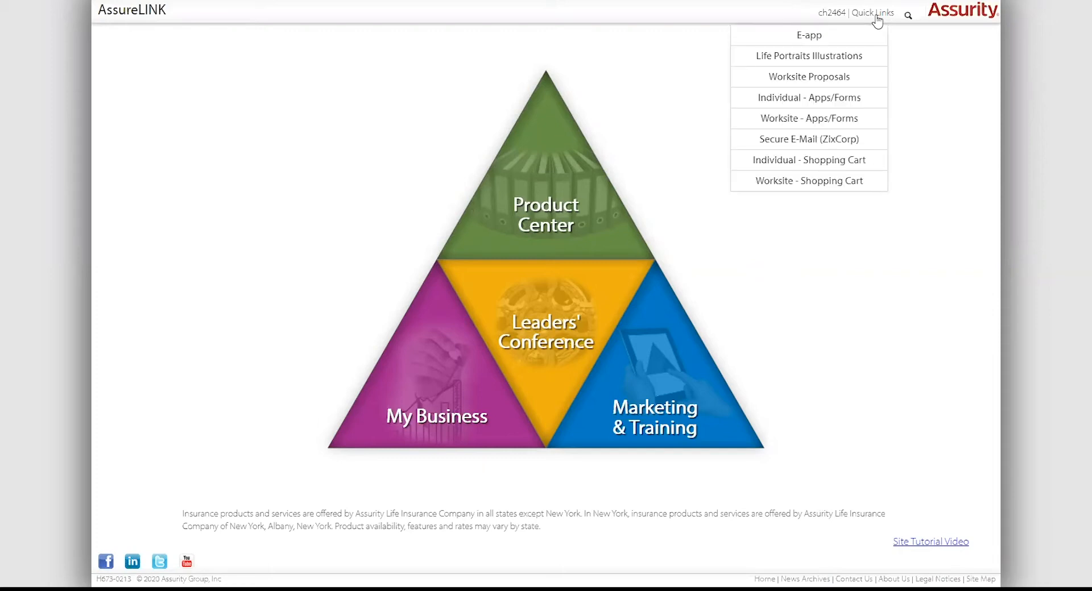
left_click(817, 37)
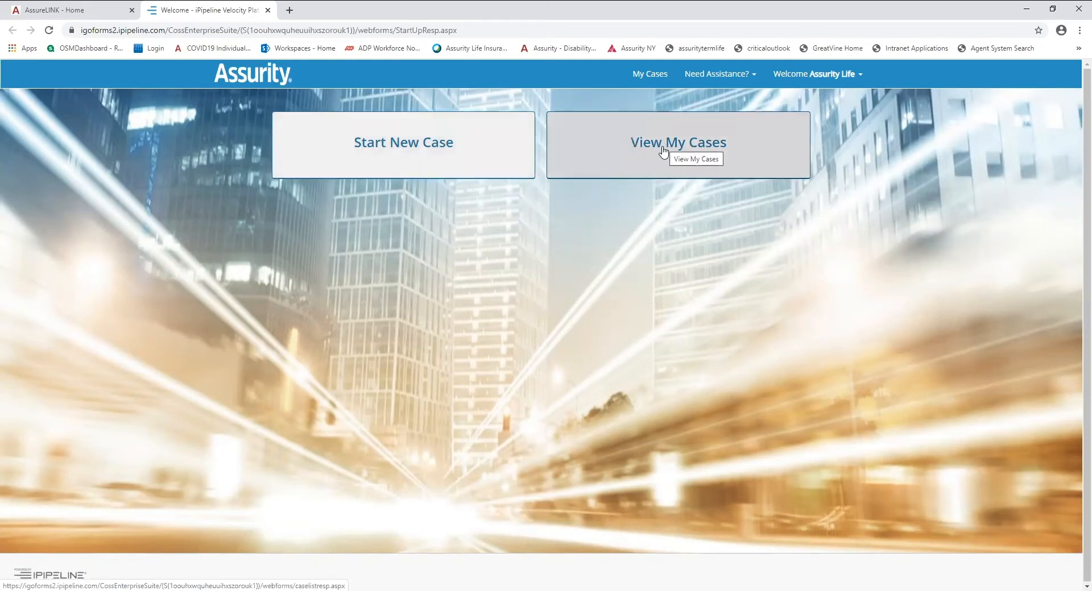
left_click(604, 158)
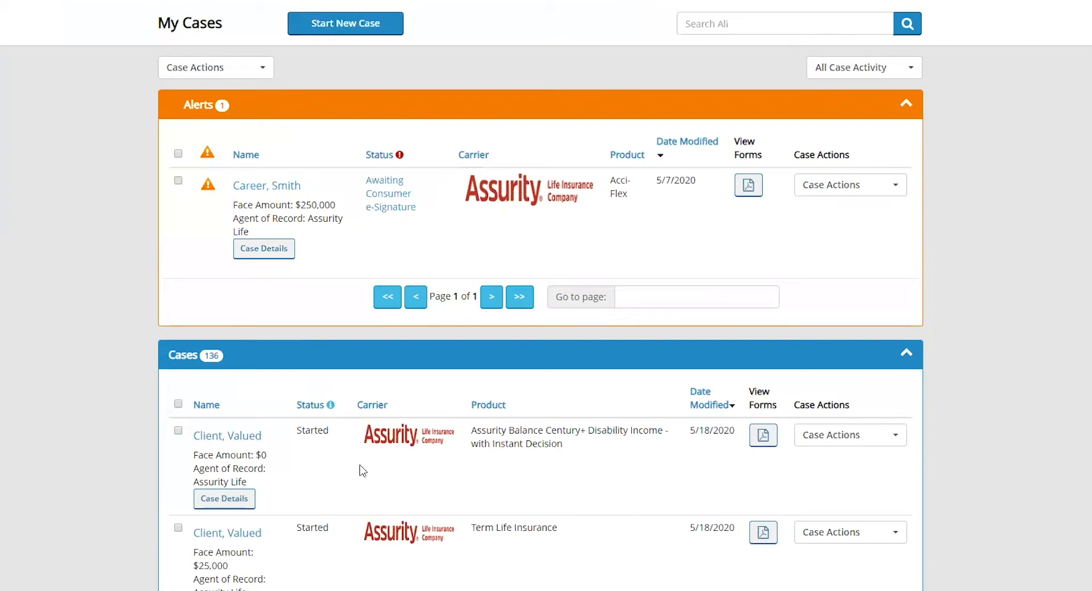
left_click(239, 436)
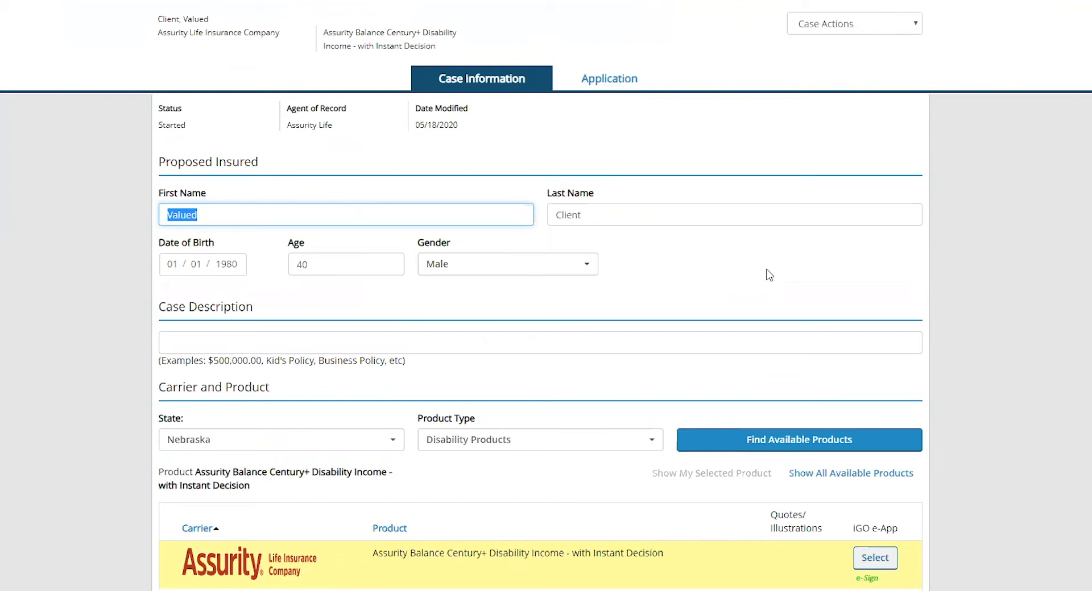
- Find the available Disability Products for Nebraska and select Assurity Balance Century+ Disability Income - with Instant Decision
scroll(963, 335, "down", 1)
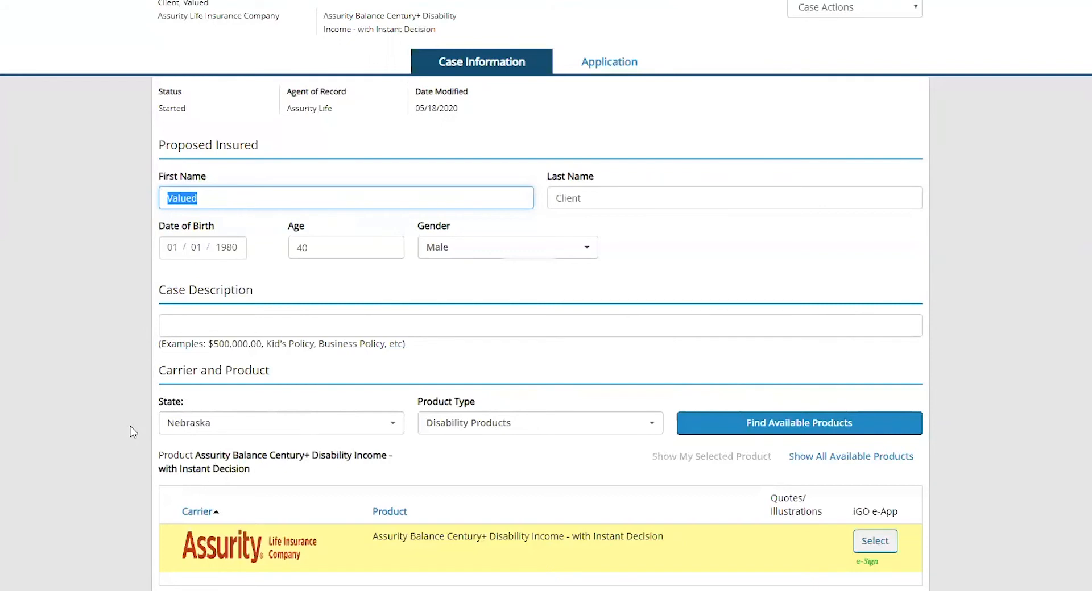
scroll(134, 426, "down", 2)
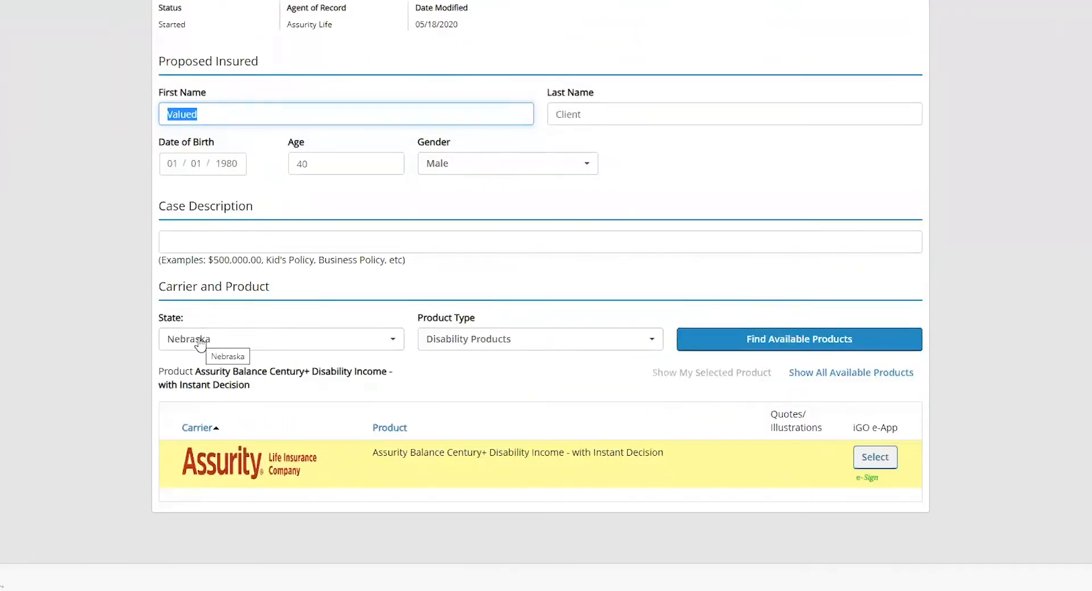
left_click(750, 340)
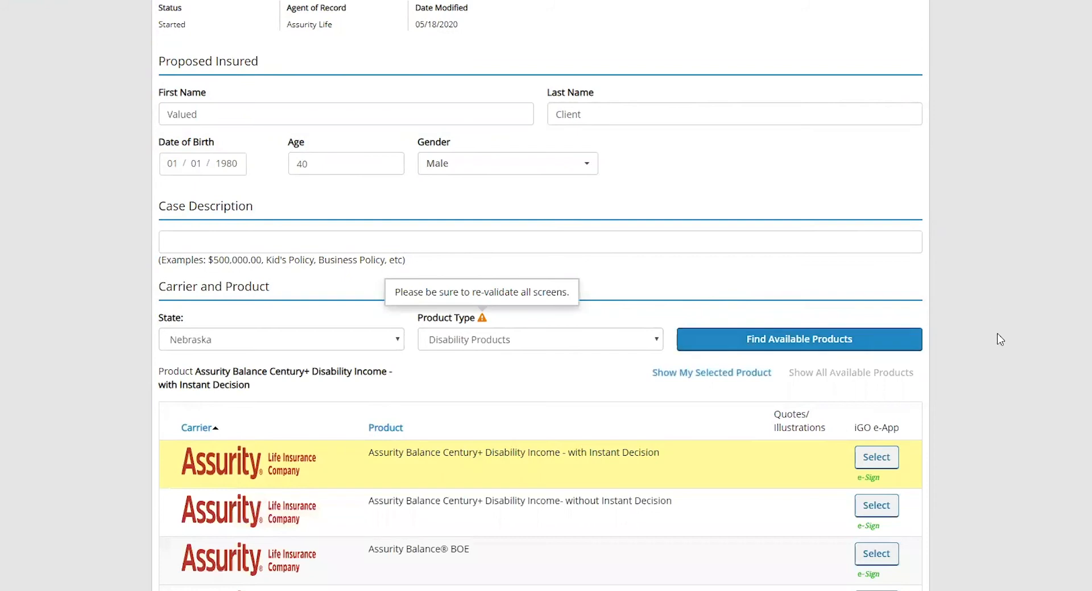
scroll(1000, 340, "down", 4)
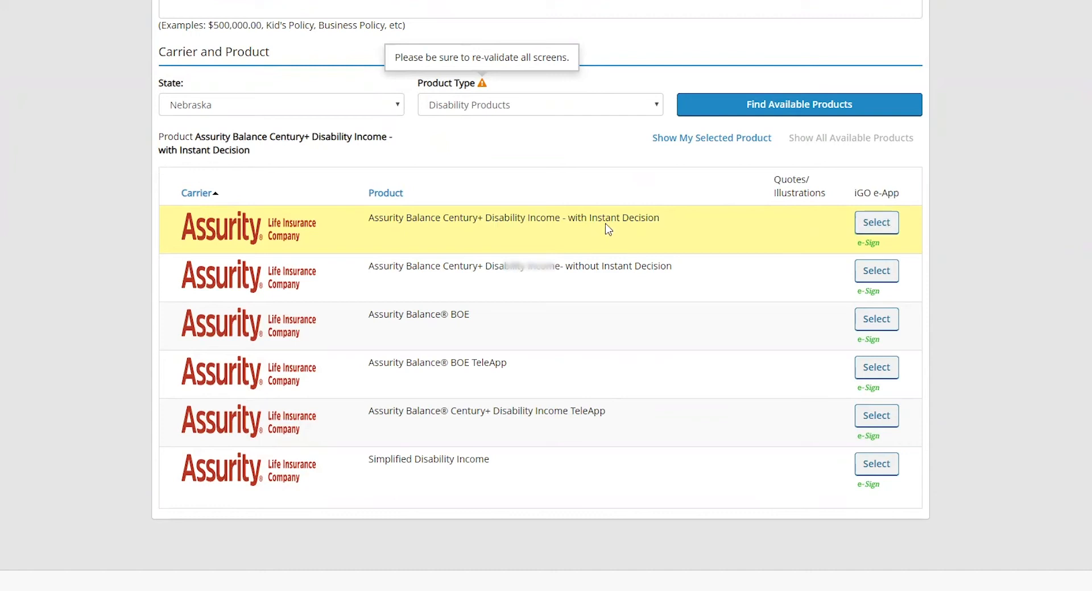
left_click(882, 225)
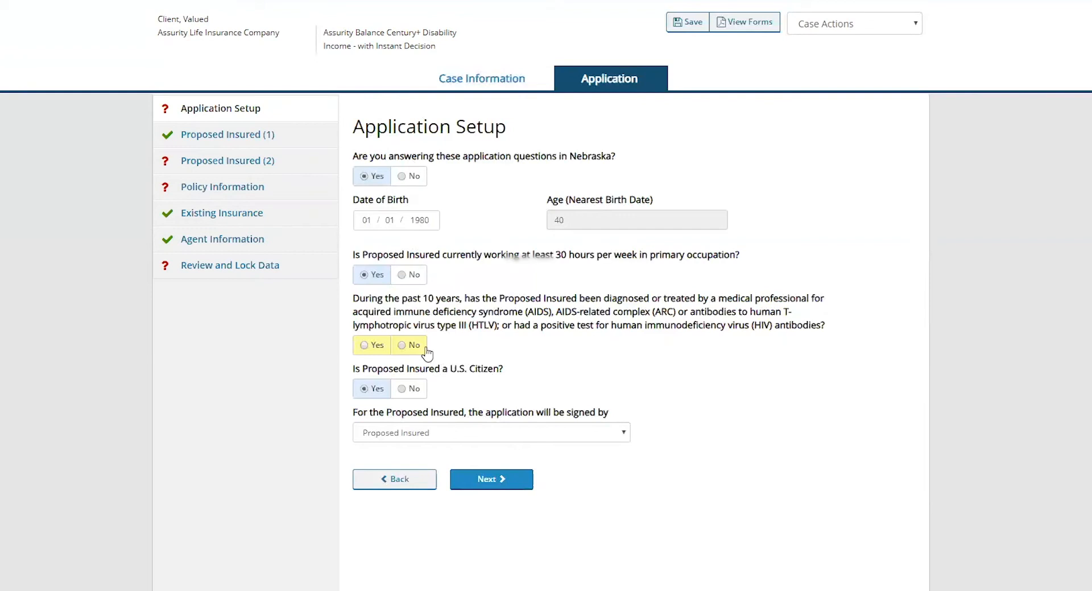
- Answer No to the AIDS/HIV question in Application Setup and check the Proposed Insured (1) details
left_click(402, 346)
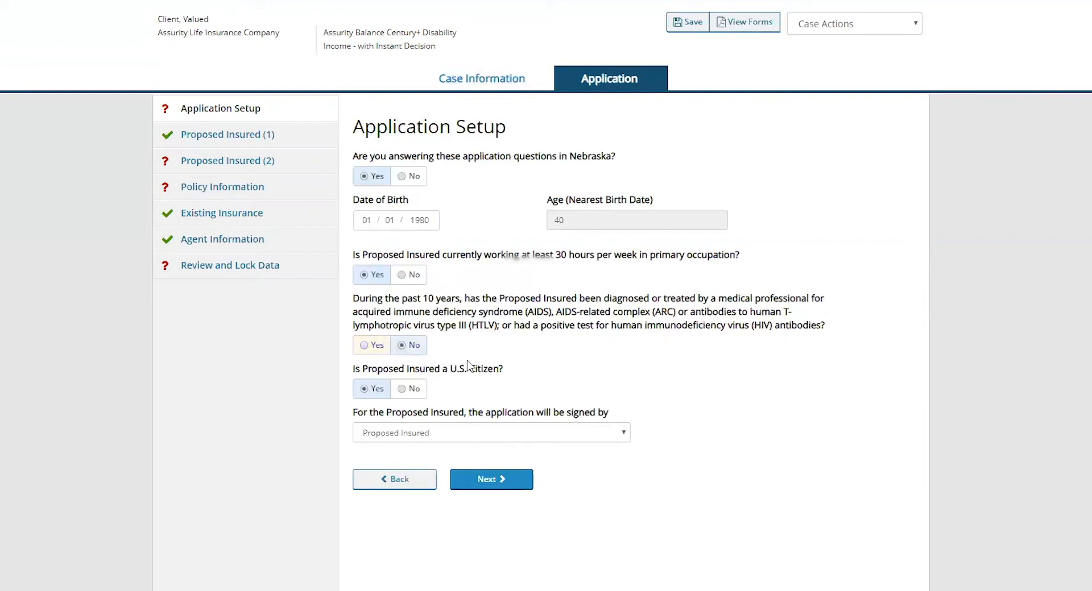
left_click(504, 482)
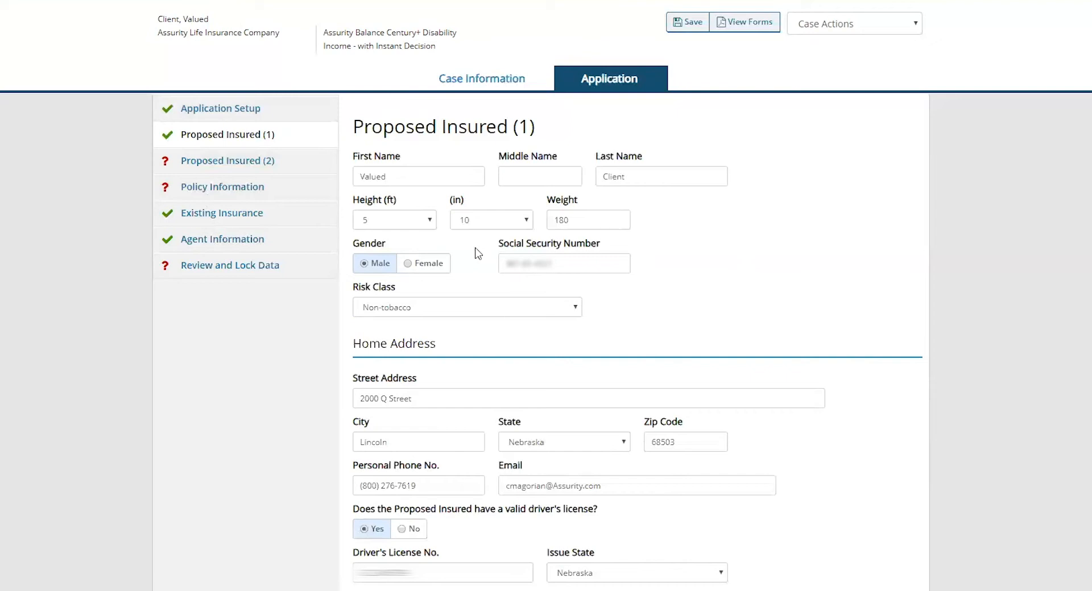
scroll(626, 224, "down", 5)
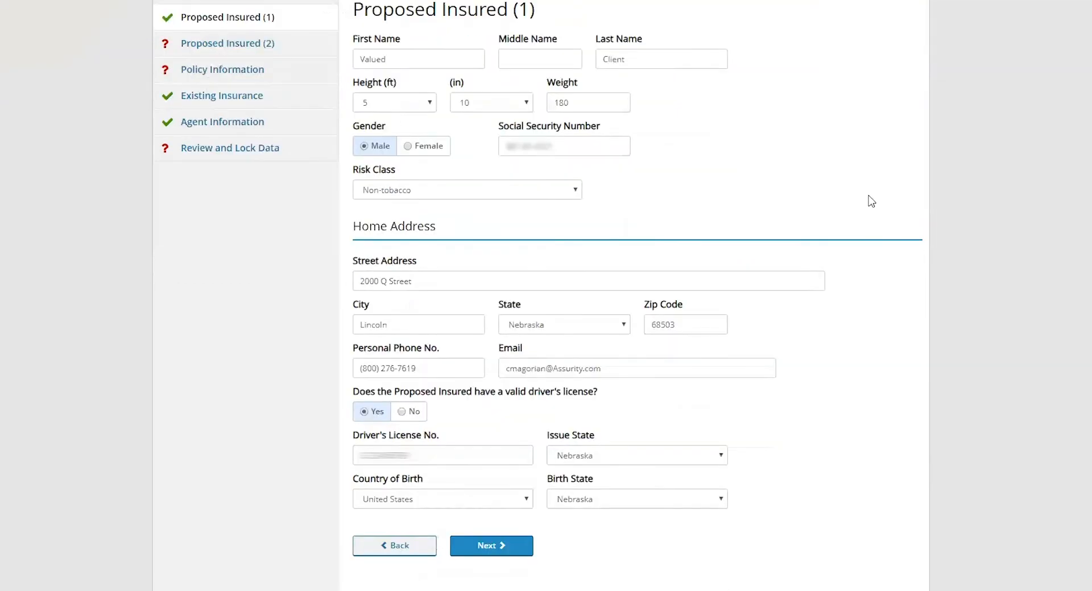
scroll(869, 199, "down", 1)
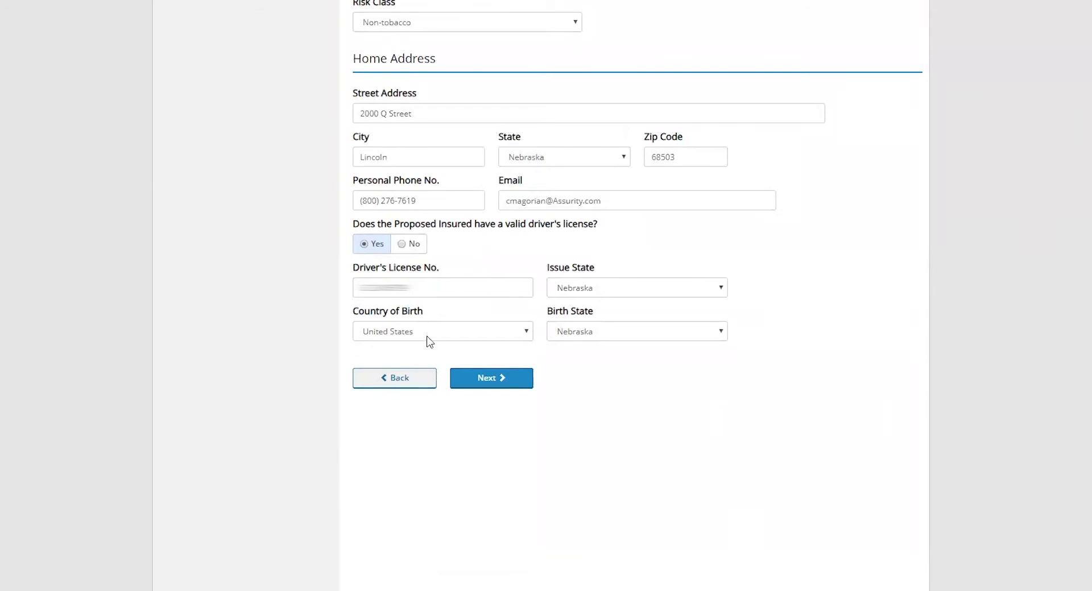
scroll(625, 371, "up", 5)
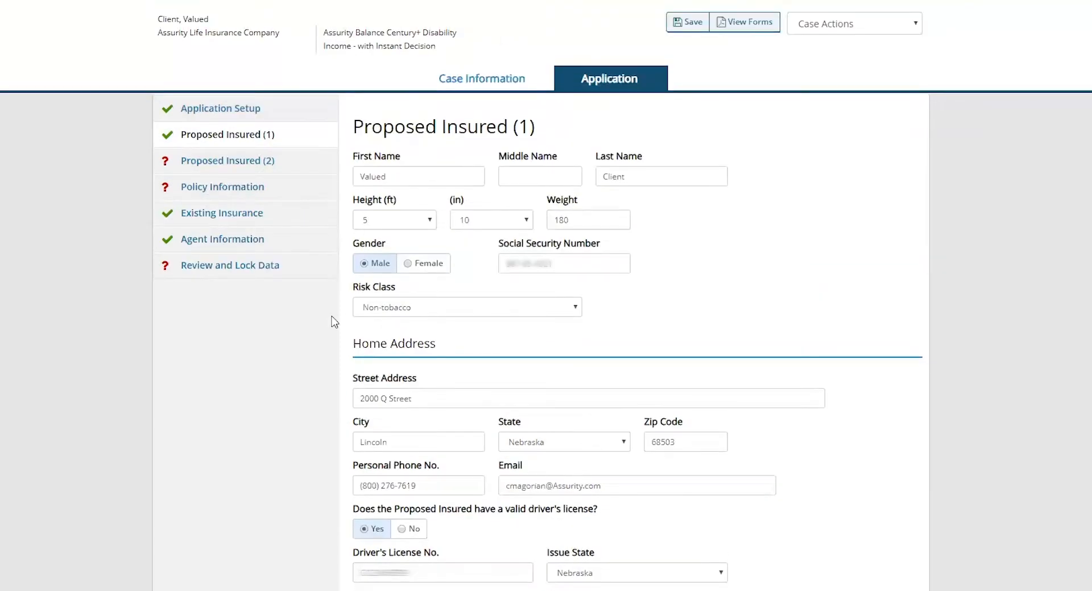
- Fill in the missing employment months in Proposed Insured (2) and set the Monthly Base Amount to $2,500 in Policy Information
left_click(292, 165)
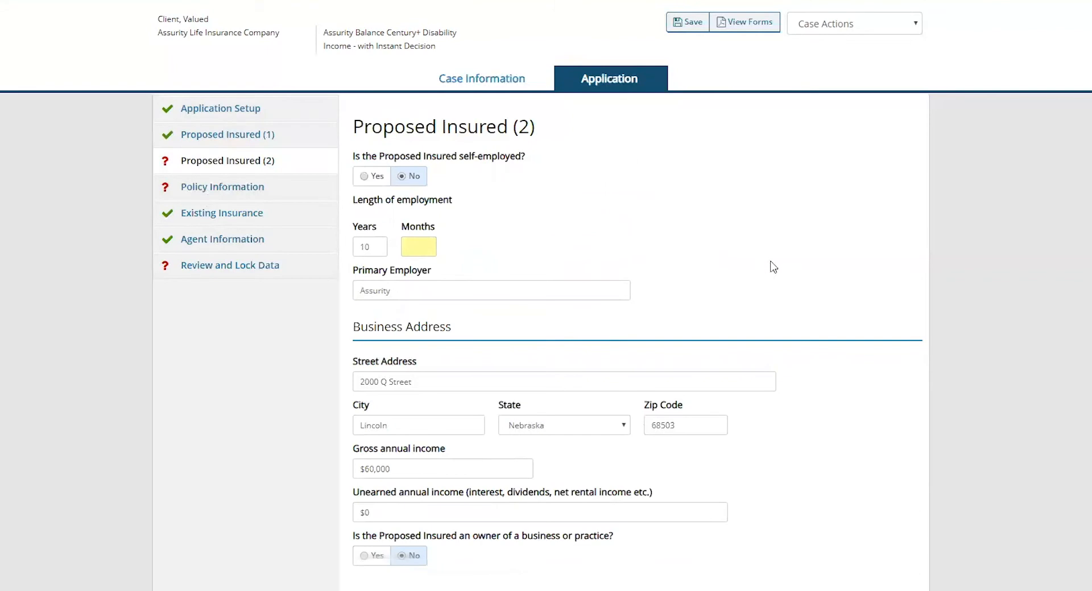
scroll(756, 260, "down", 2)
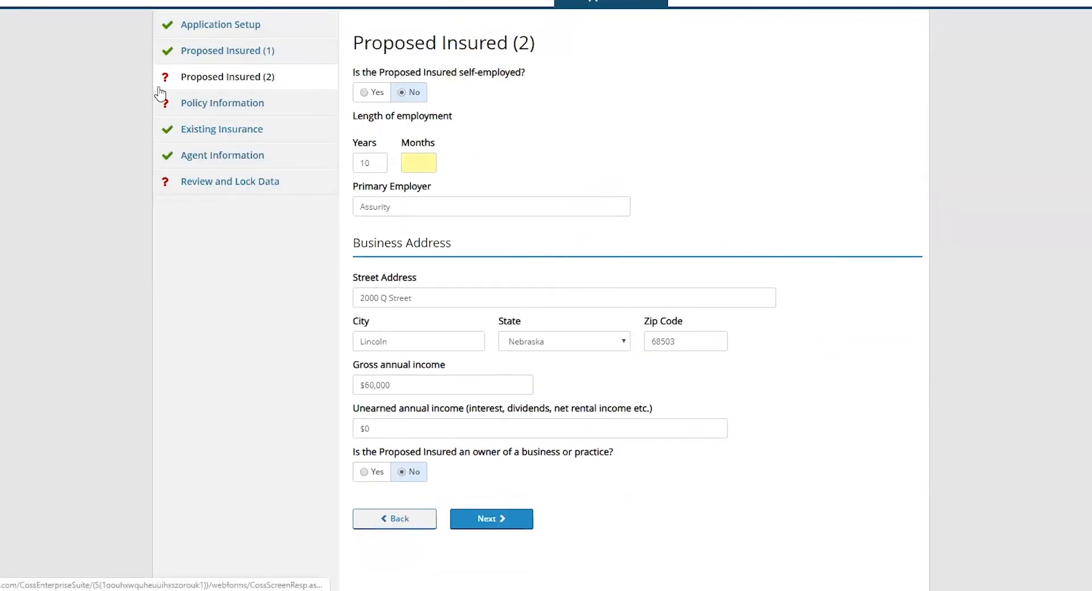
left_click(423, 162)
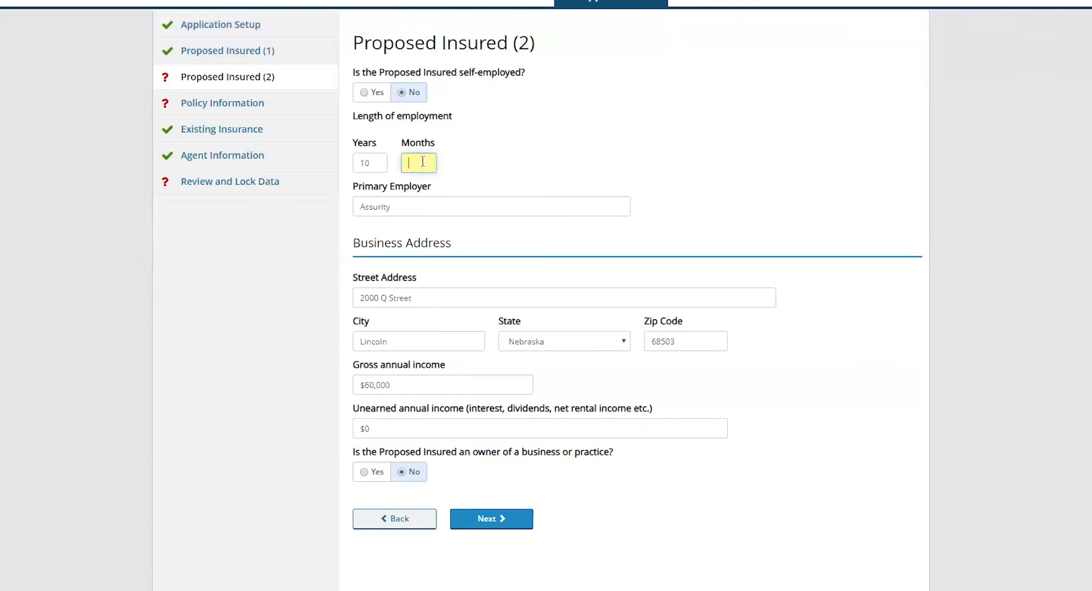
left_click(233, 107)
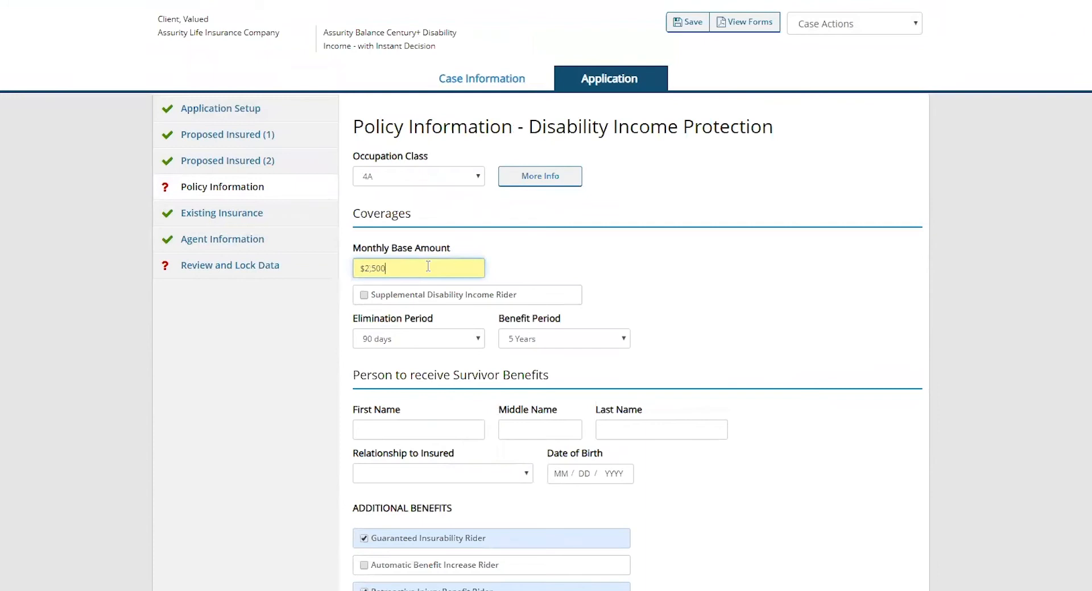
- Review and lock the collected application data, and proceed to the Underwriting Questions
left_click(237, 265)
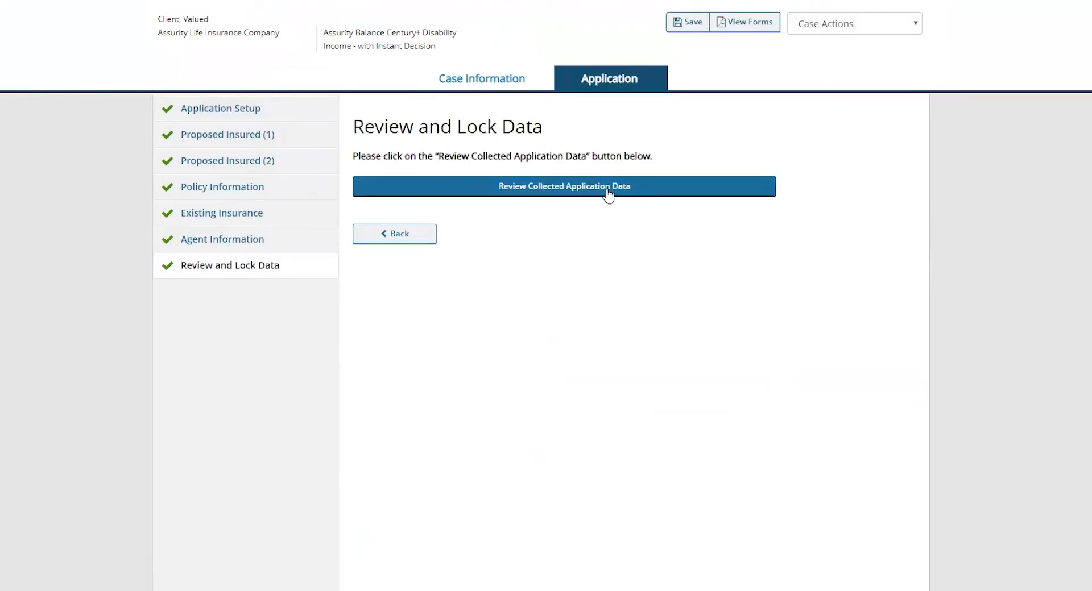
left_click(503, 191)
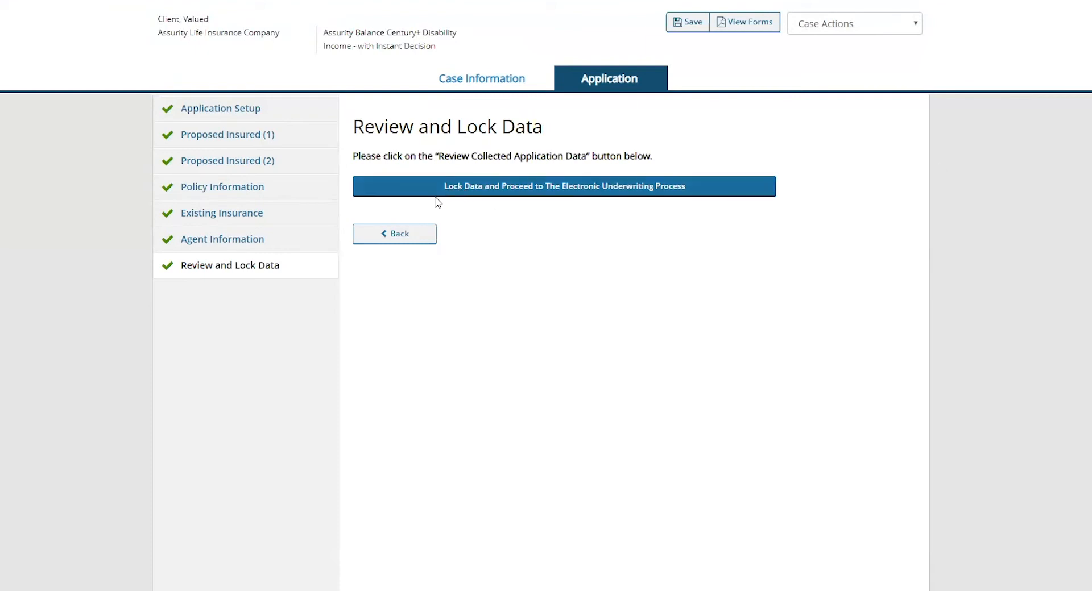
left_click(503, 191)
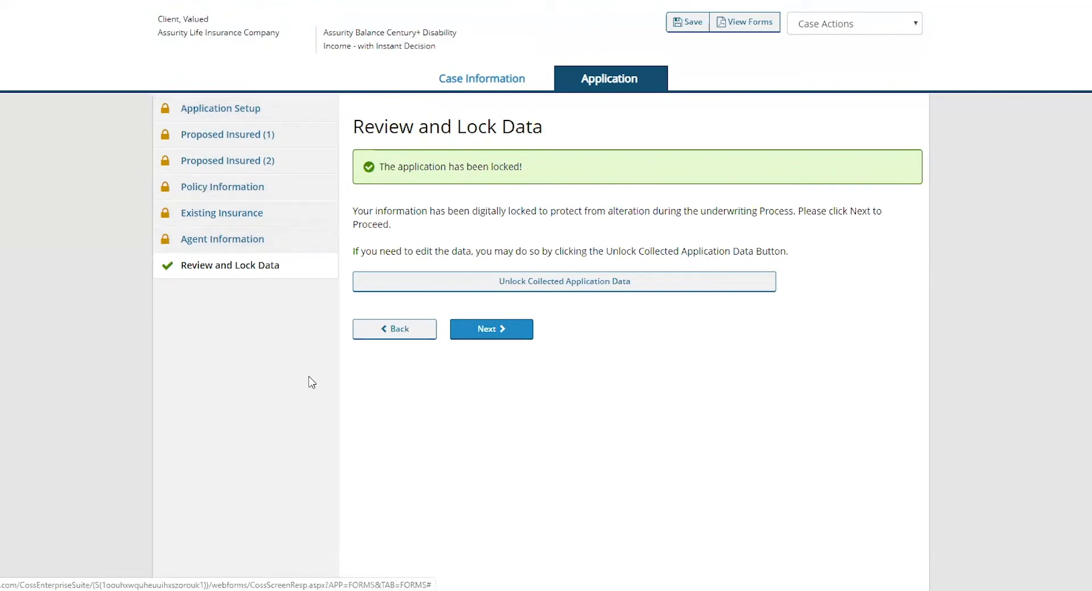
left_click(512, 330)
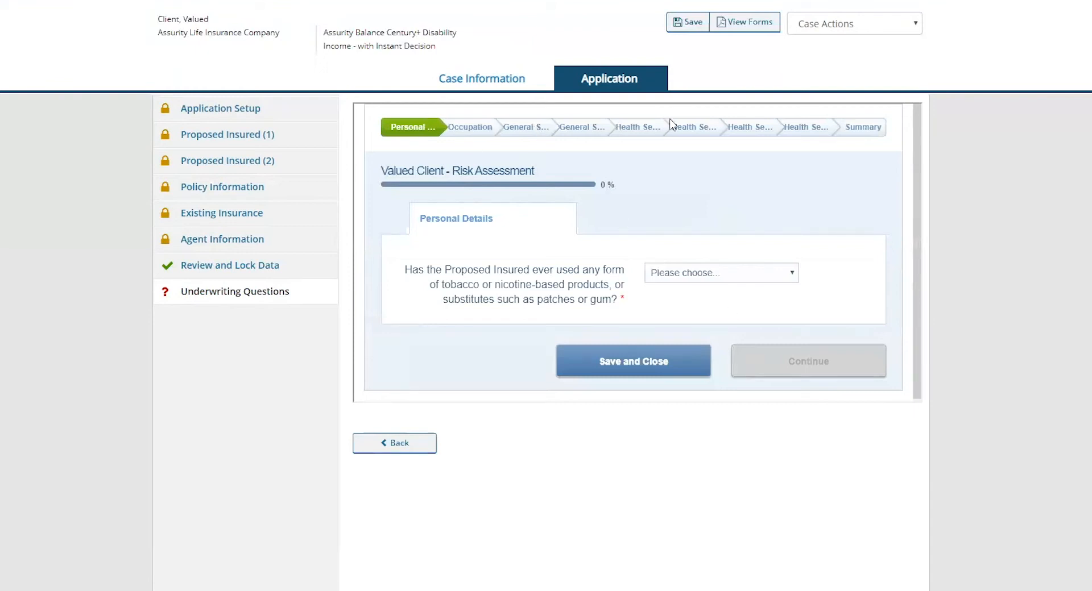
- Answer No to the tobacco question and the remaining risk assessment questions, and continue to the summary
left_click(796, 274)
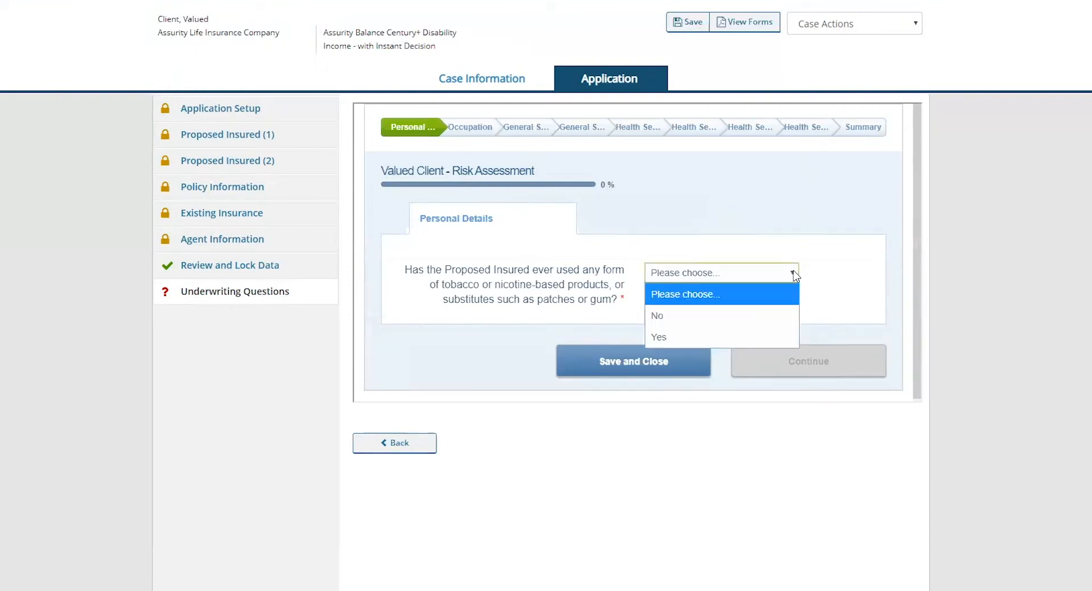
left_click(715, 315)
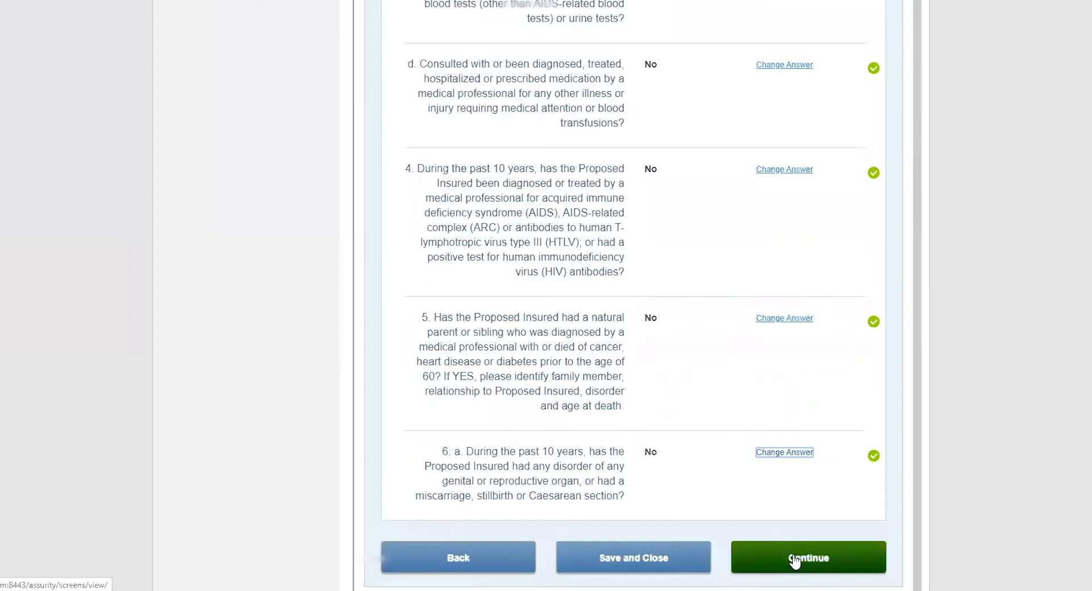
left_click(795, 559)
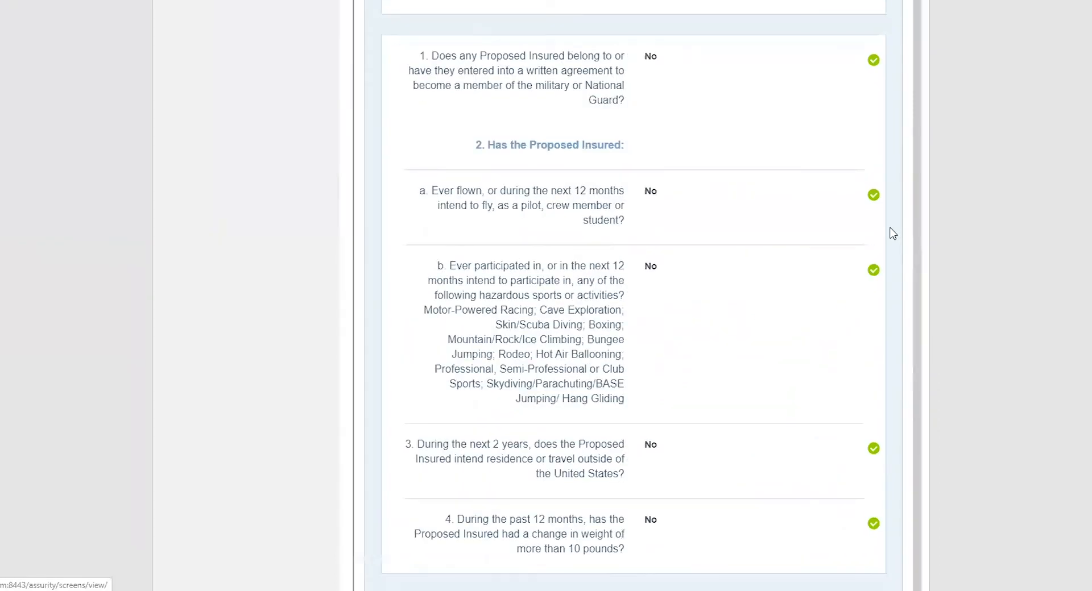
- Review the answers in the summary, answer Yes to having a primary care physician, and enter the physician's name
scroll(864, 285, "down", 5)
scroll(864, 285, "down", 15)
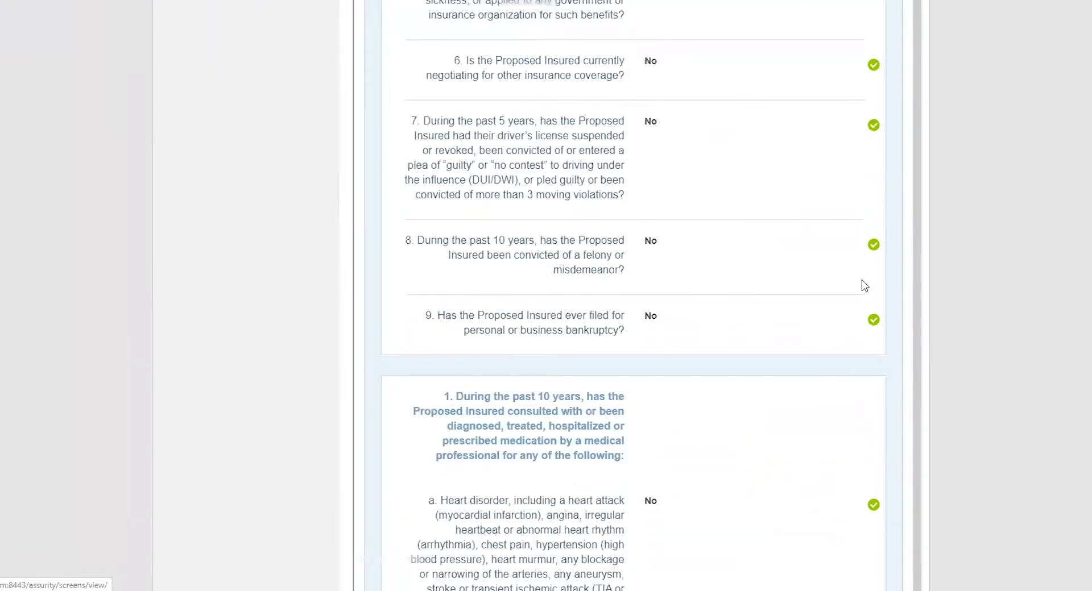
scroll(861, 285, "down", 15)
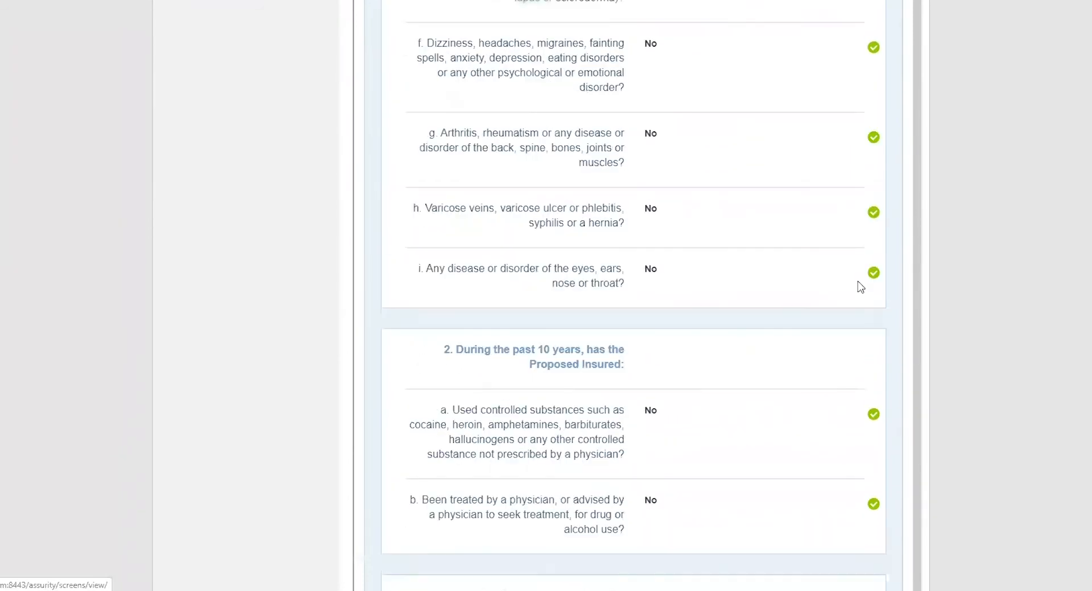
scroll(856, 287, "down", 6)
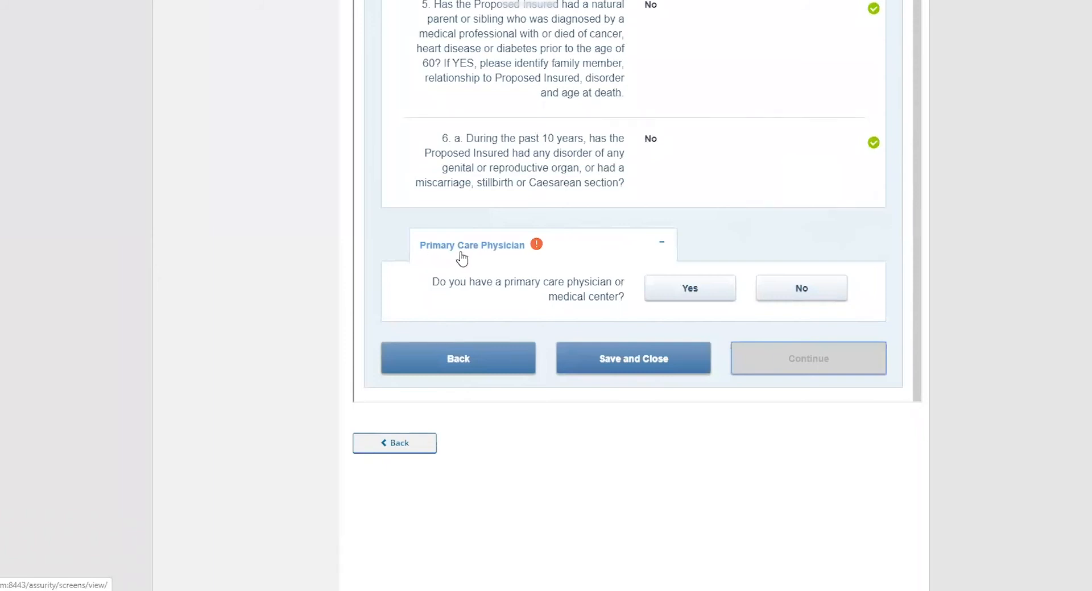
left_click(670, 293)
left_click(672, 332)
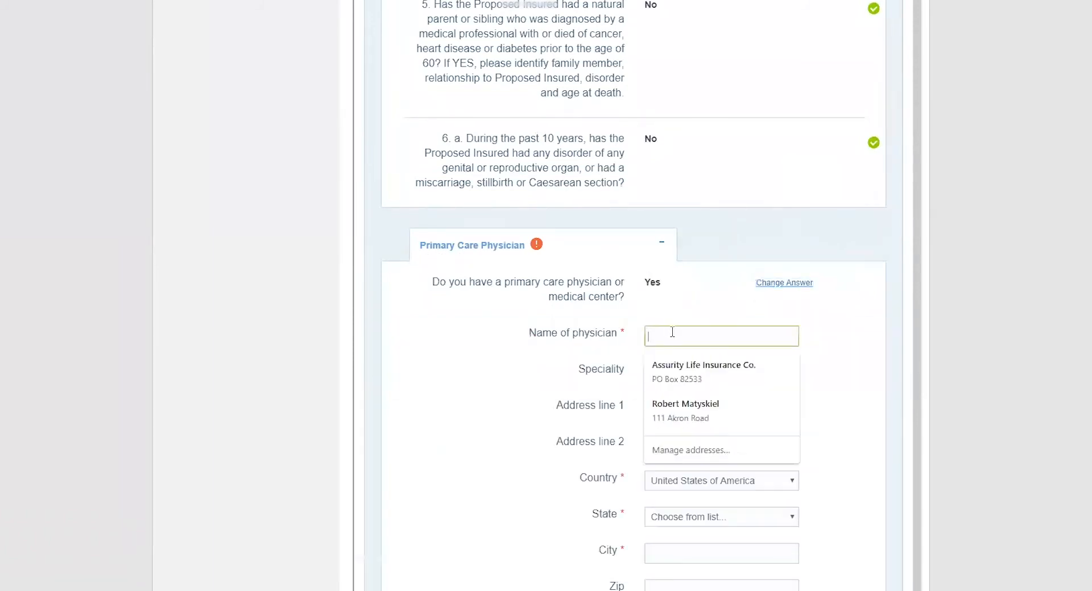
type("Dr. Smith")
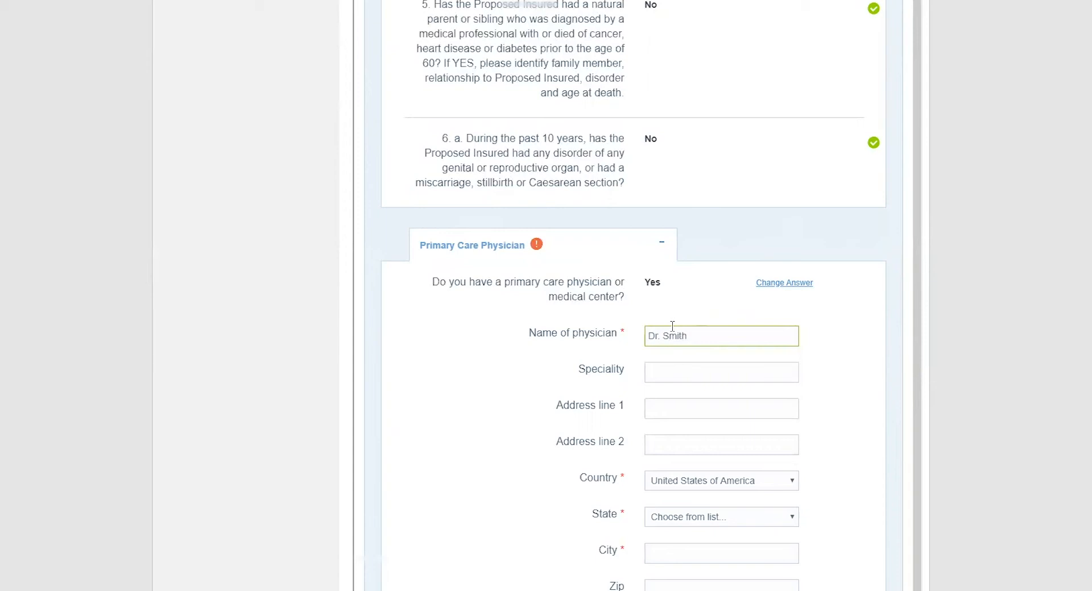
- Set the physician's state to Nebraska and enter the physician's city and zip code
scroll(863, 445, "down", 3)
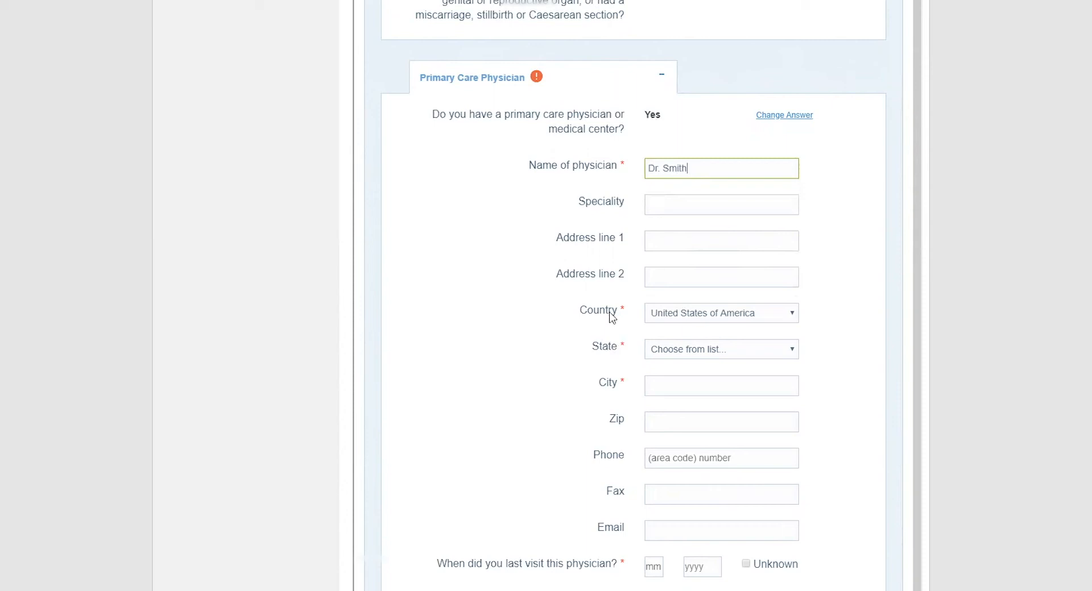
left_click(715, 352)
scroll(743, 244, "down", 8)
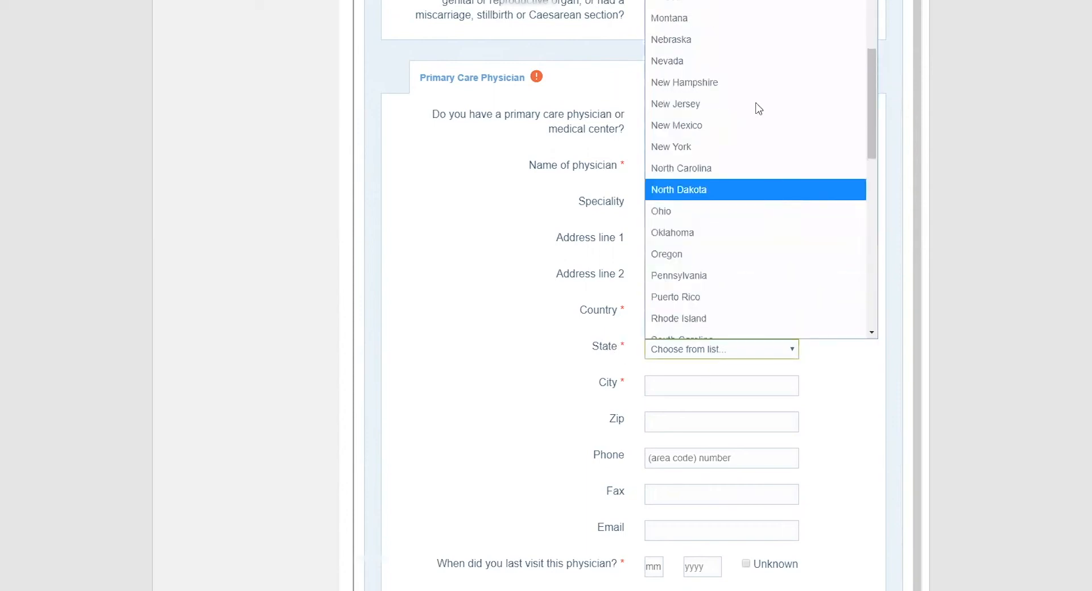
left_click(736, 41)
left_click(669, 382)
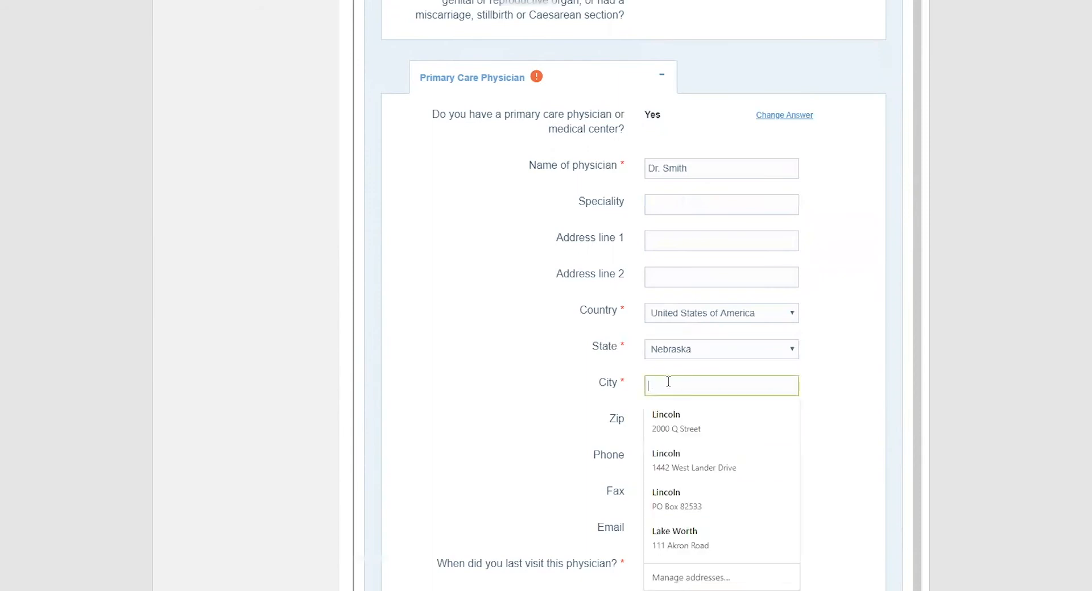
type("Lin")
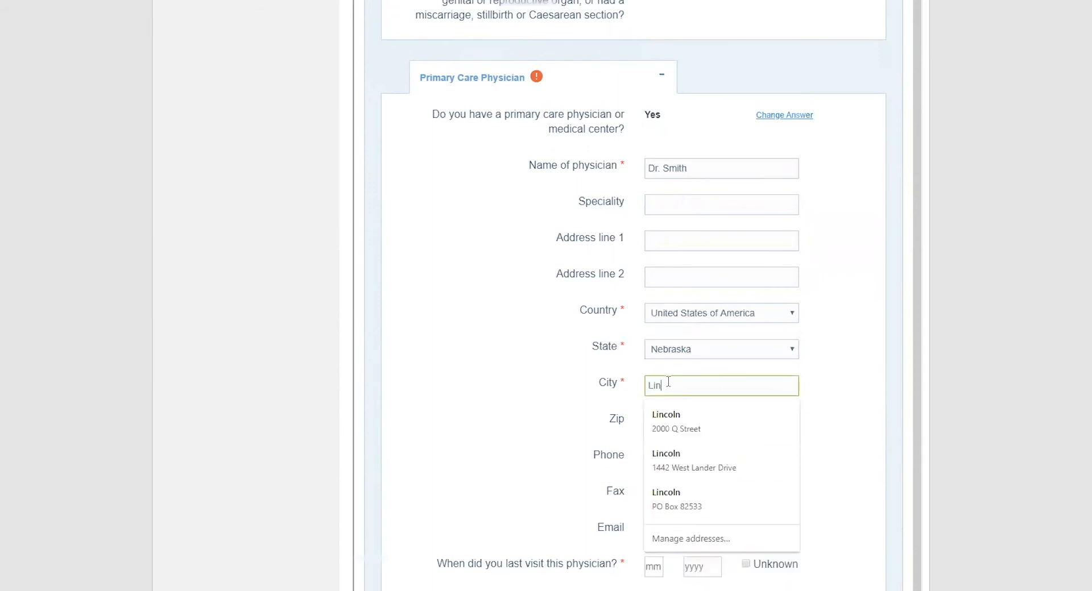
key("Tab")
type("68501")
key("Tab")
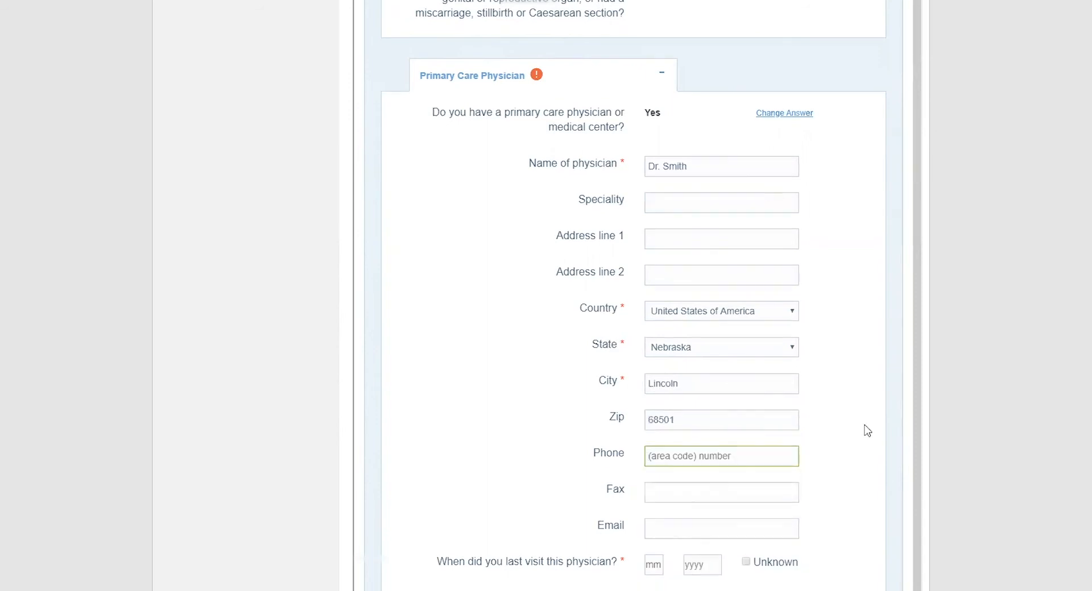
- Set the last visit to the physician to 01/2020 with Annual exam as the reason, and save the physician details
scroll(860, 427, "down", 5)
left_click(653, 281)
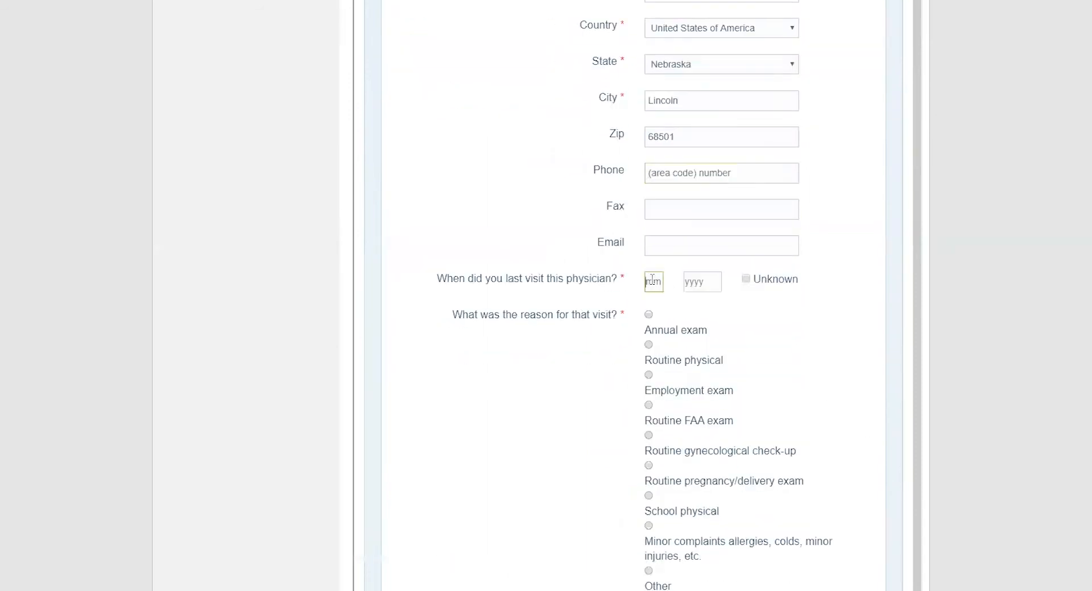
key("Tab")
type("2020")
key("Tab")
left_click(648, 314)
scroll(836, 338, "down", 4)
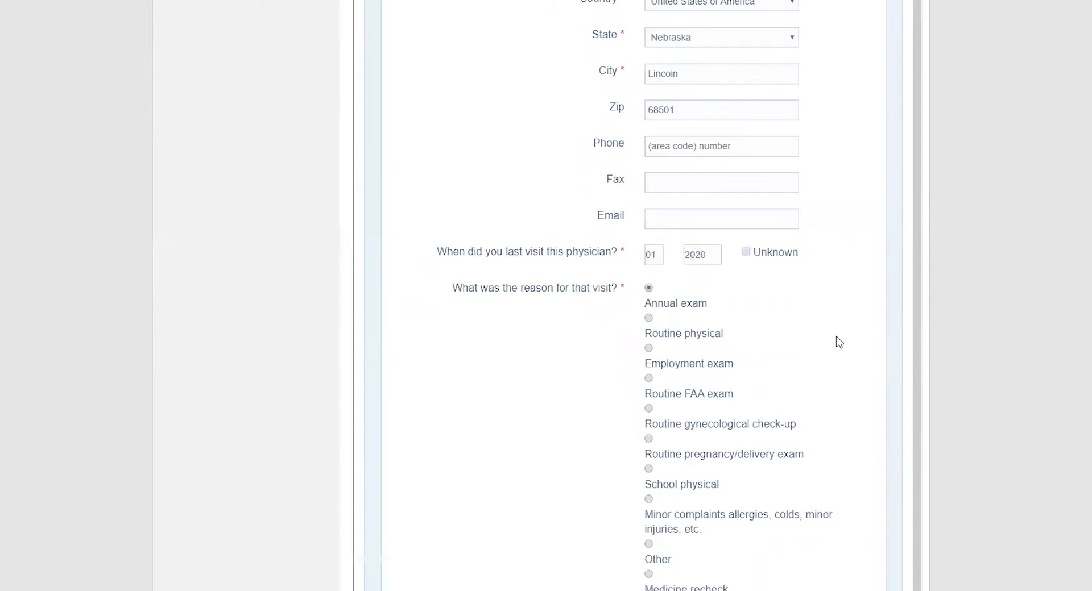
left_click(731, 406)
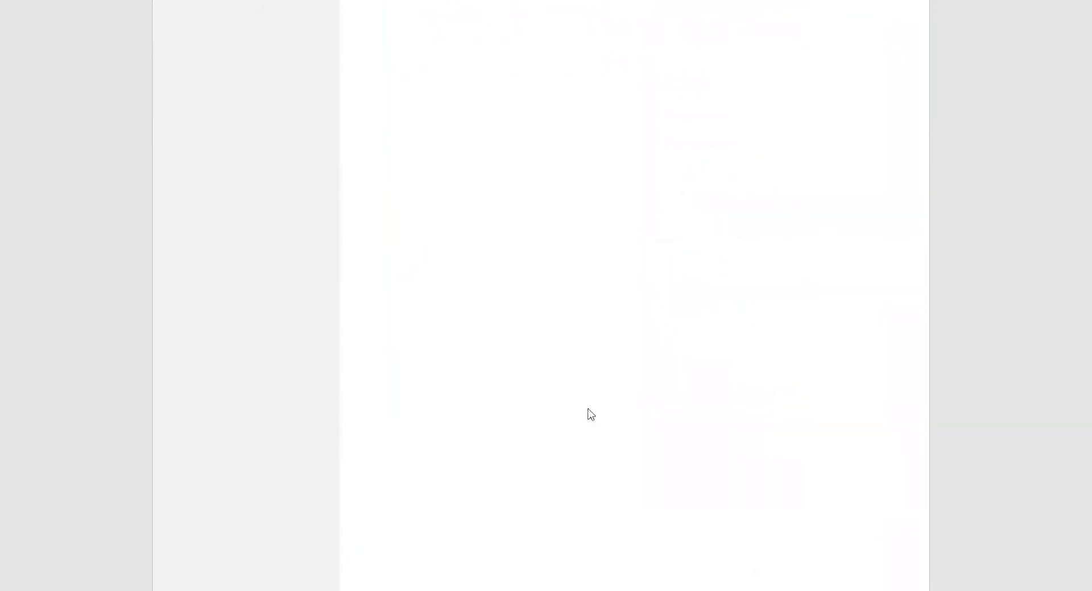
- Submit the completed underwriting summary and proceed to the Premium Payment section
scroll(835, 367, "up", 1)
scroll(1054, 287, "up", 5)
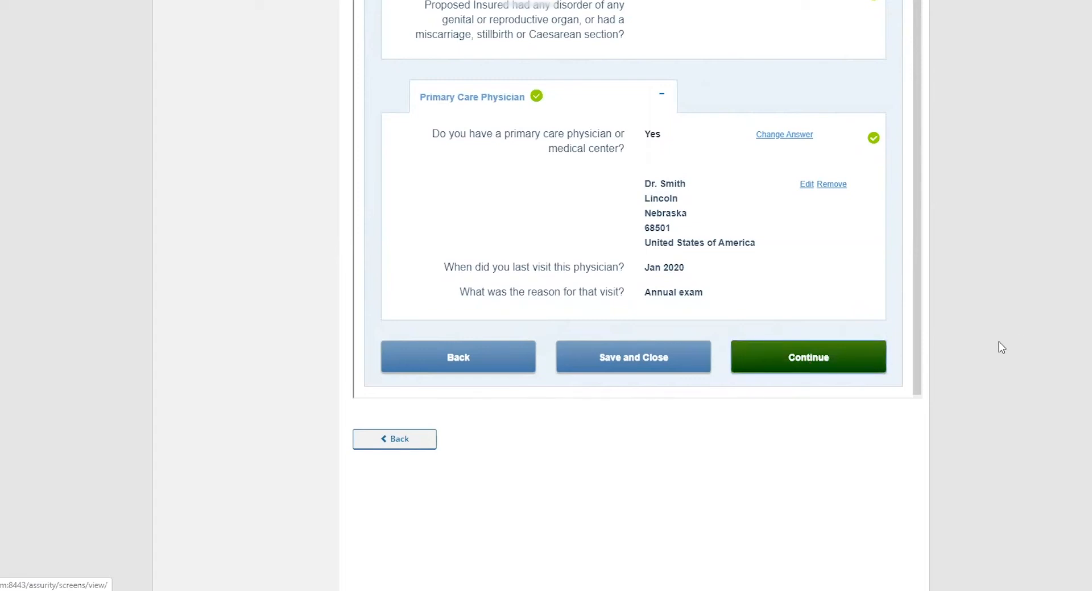
left_click(852, 360)
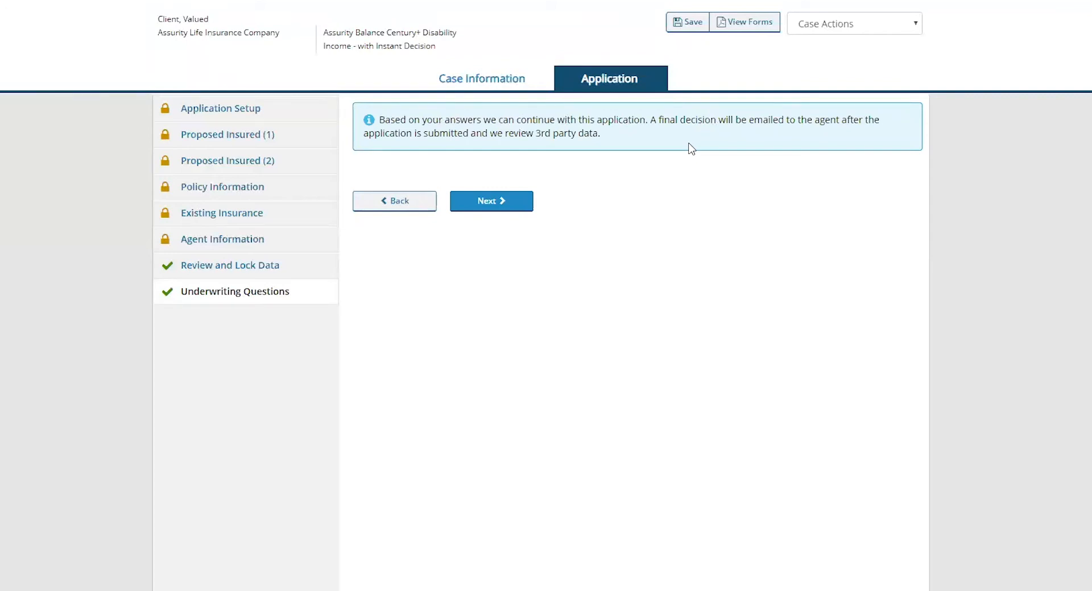
left_click(505, 207)
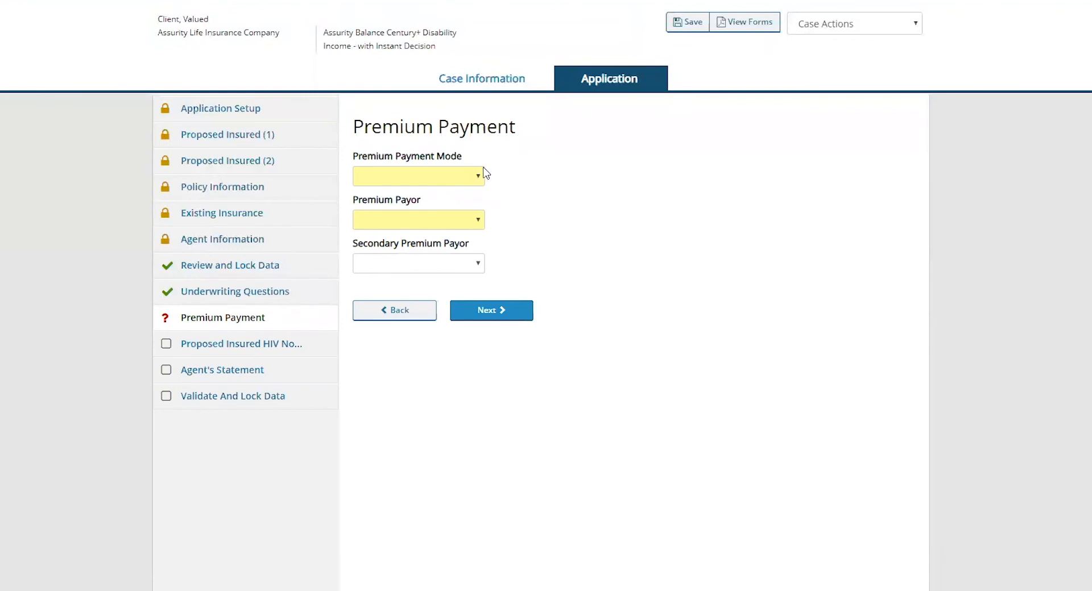
- Set Annual premium payments by Direct Bill with the proposed insured as payor, answer No to premium collected, and continue
left_click(480, 176)
left_click(435, 219)
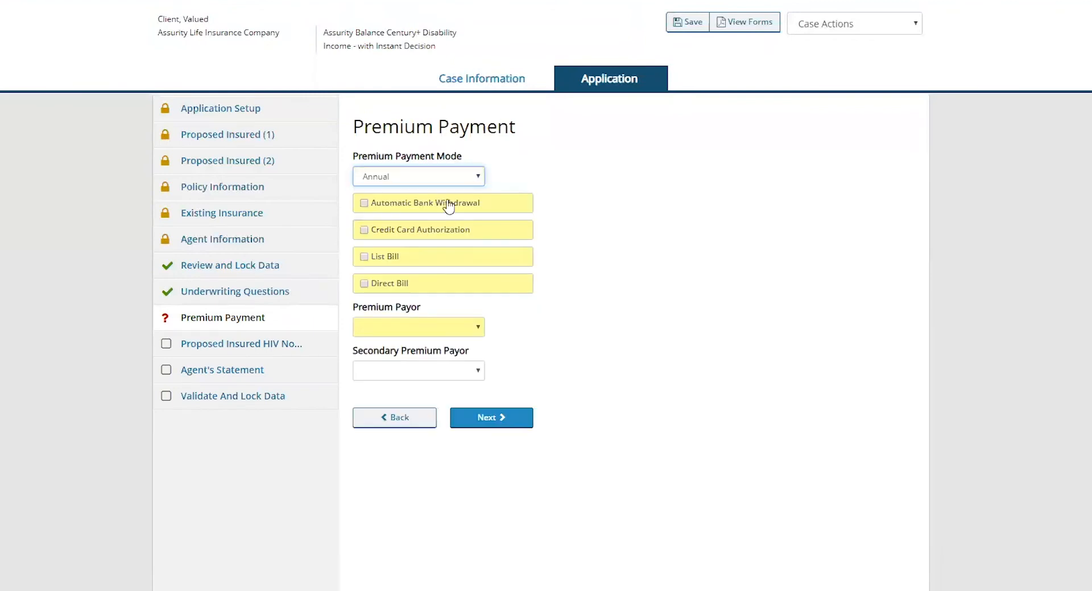
left_click(364, 284)
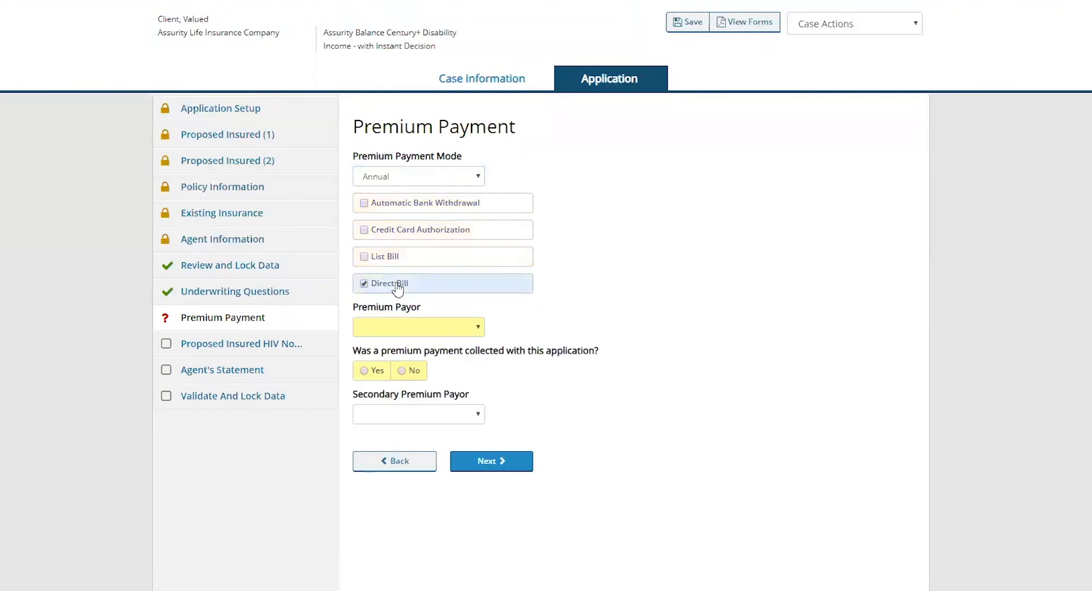
left_click(480, 333)
left_click(431, 372)
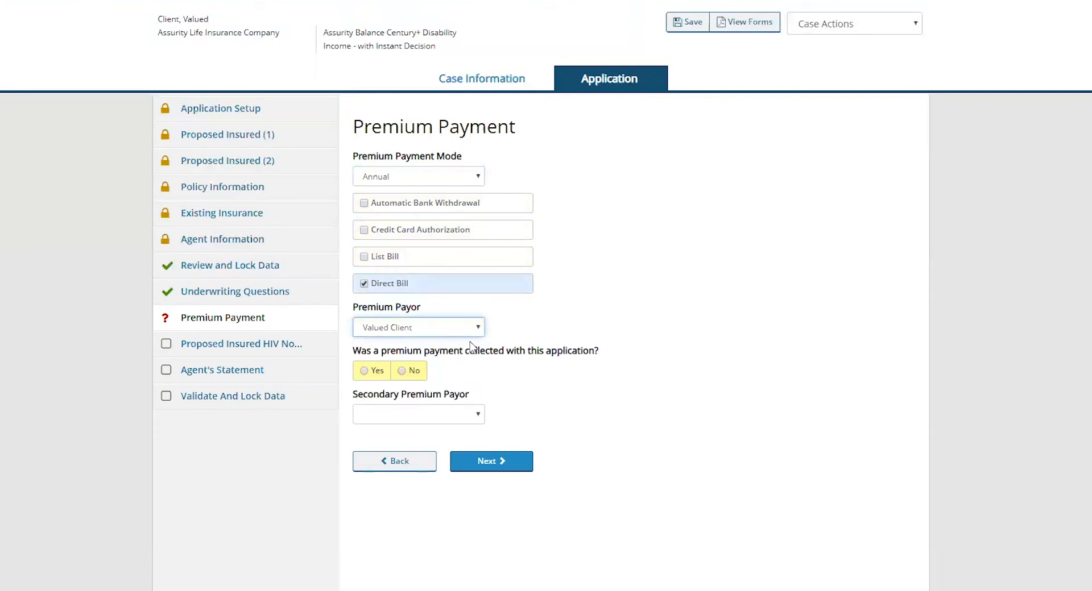
left_click(404, 371)
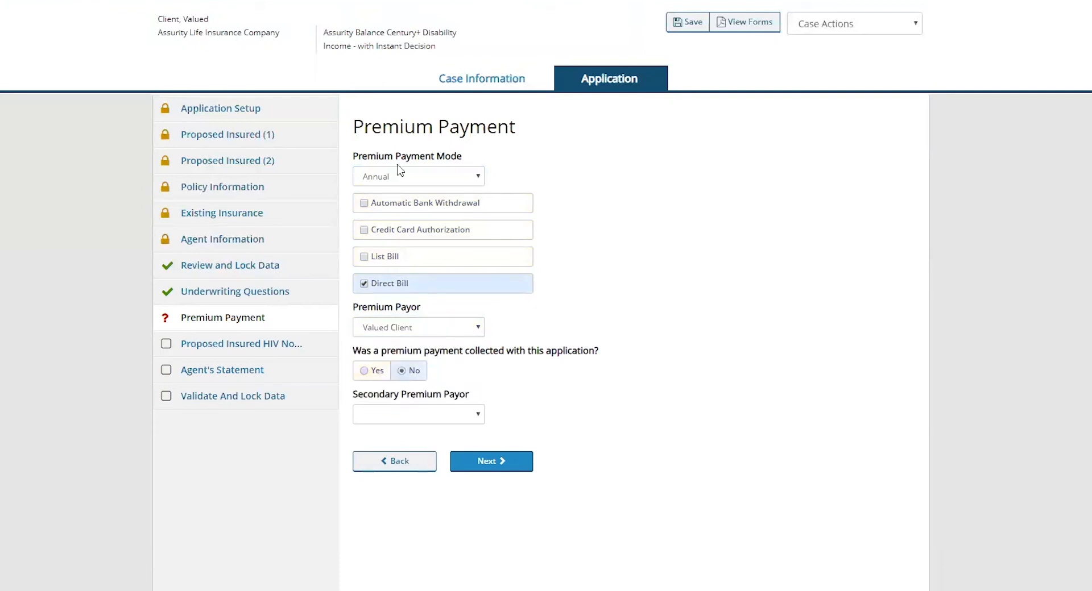
left_click(505, 464)
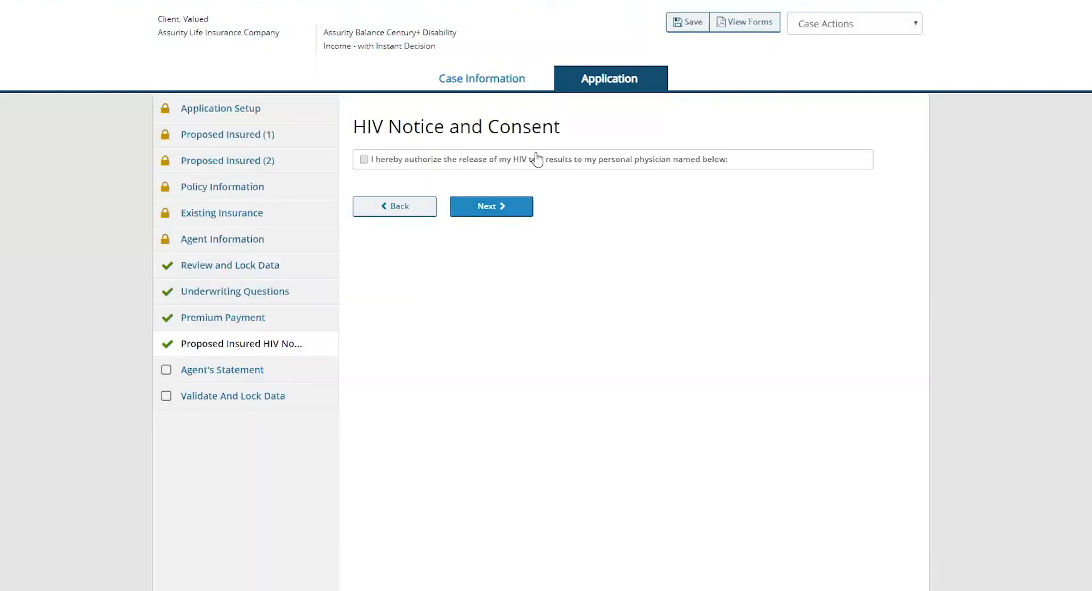
- Authorize the release of HIV test results to the personal physician, and enter the physician's name and street address
left_click(364, 160)
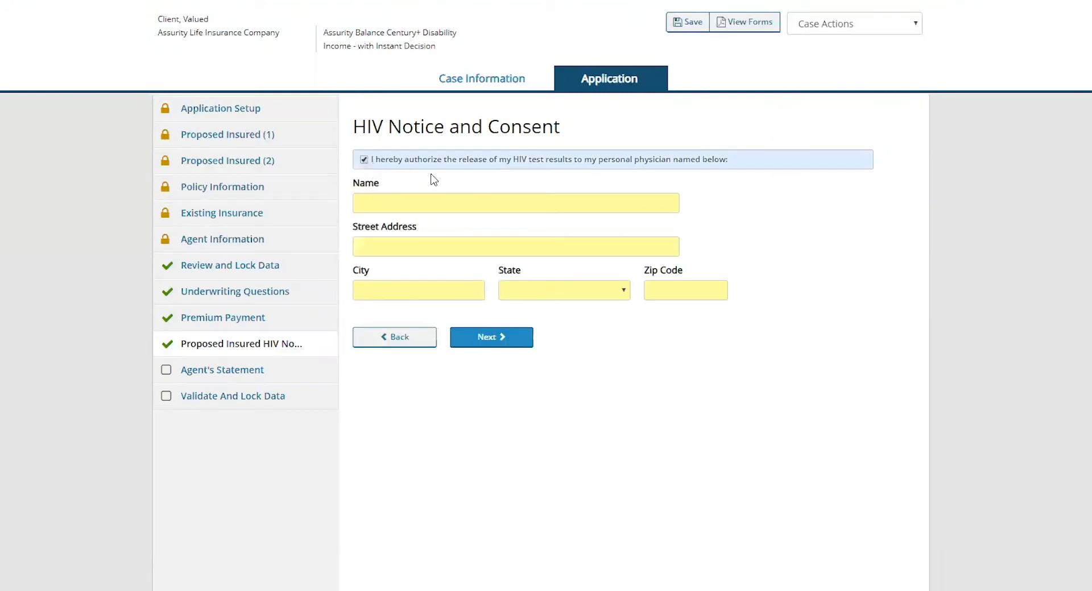
left_click(459, 204)
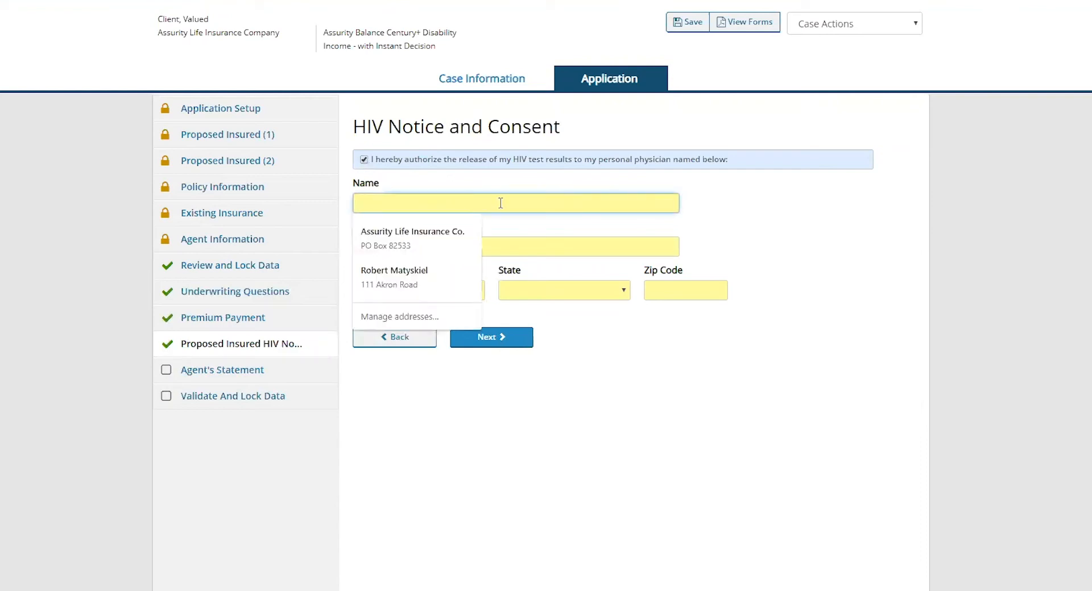
left_click(792, 187)
left_click(565, 199)
type("Dr Smith")
key("Tab")
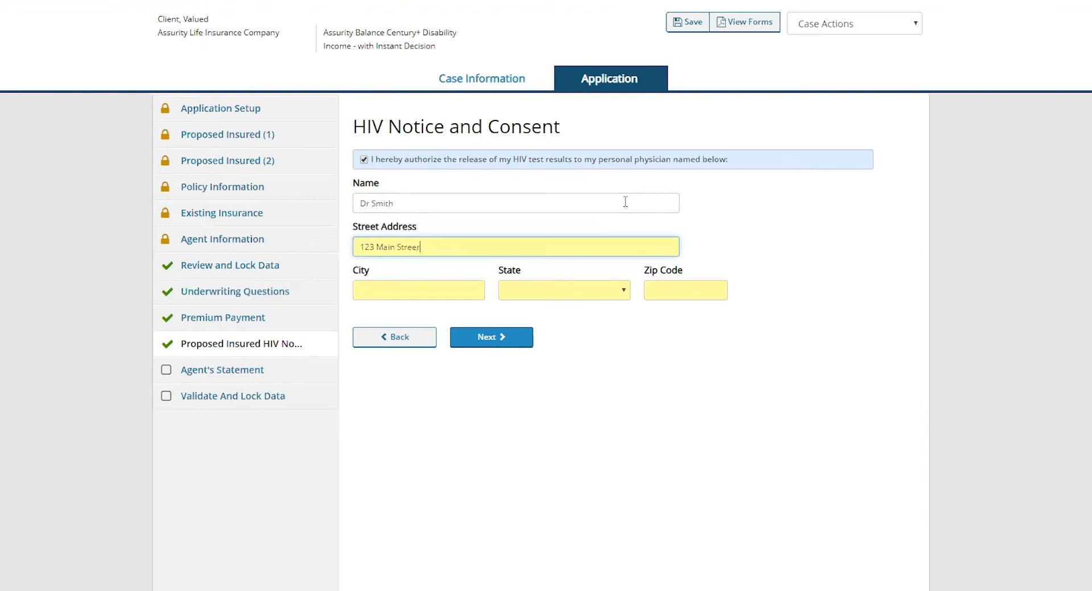
- Complete the physician's address with the city, Nebraska as the state and the zip code, and continue to the Agent's Statement
key("Tab")
type("L")
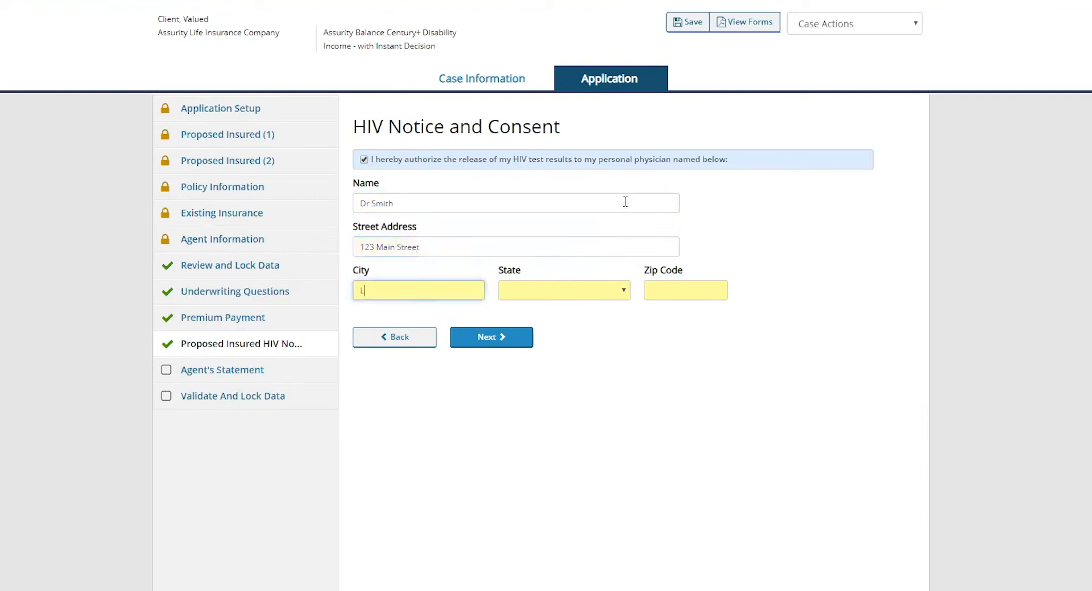
type("incoln")
key("Tab")
key("Tab")
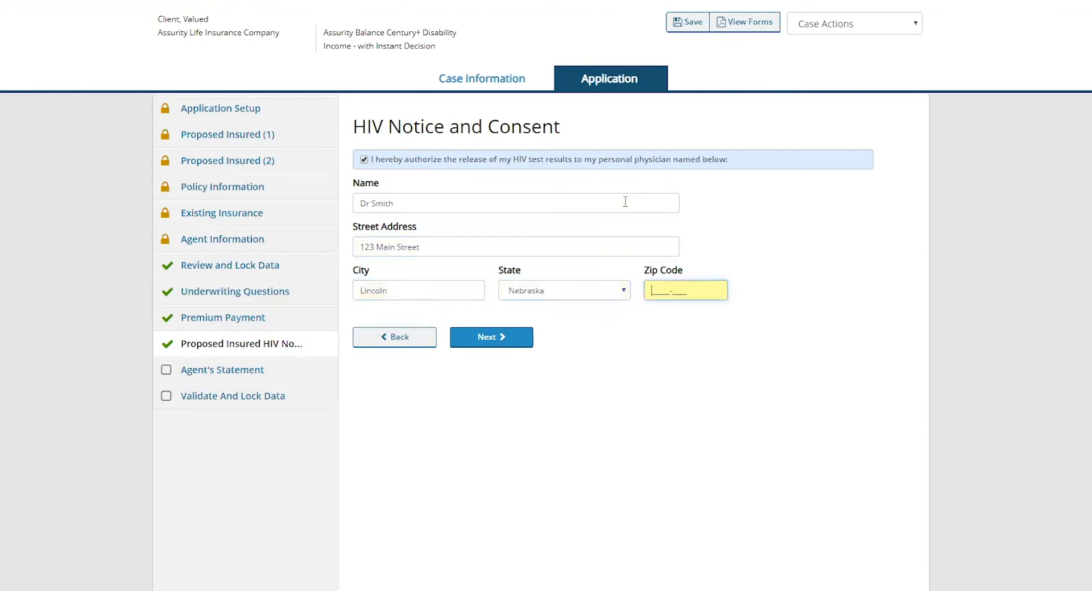
type("68501-____")
left_click(521, 338)
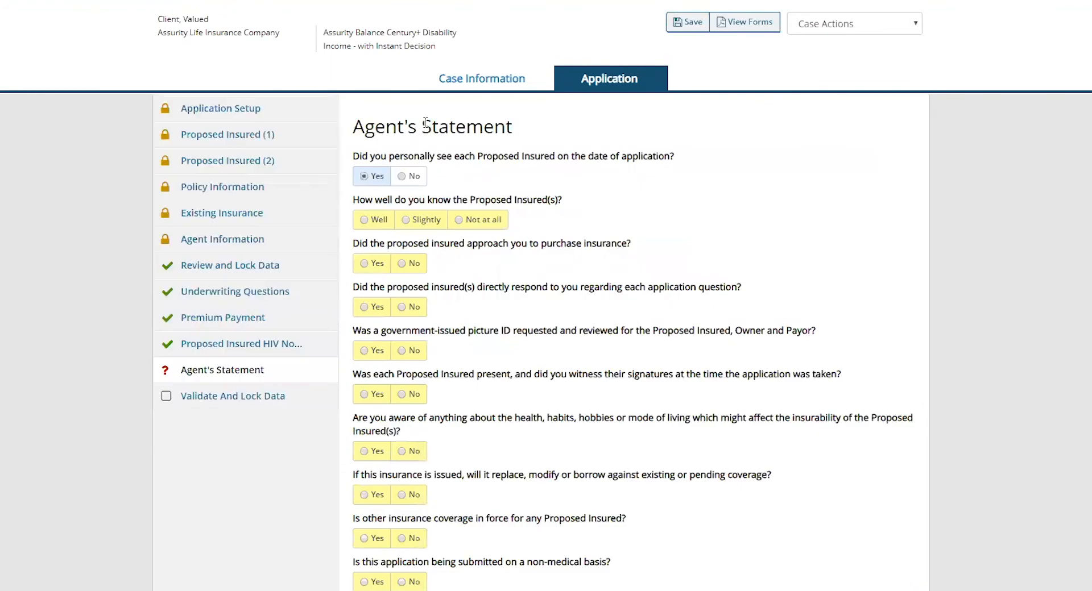
- Answer No to personally seeing the insured, Slightly known, Yes to approaching the agent, with need "Wanted to purchase DI to protect their income"
left_click(402, 178)
left_click(410, 222)
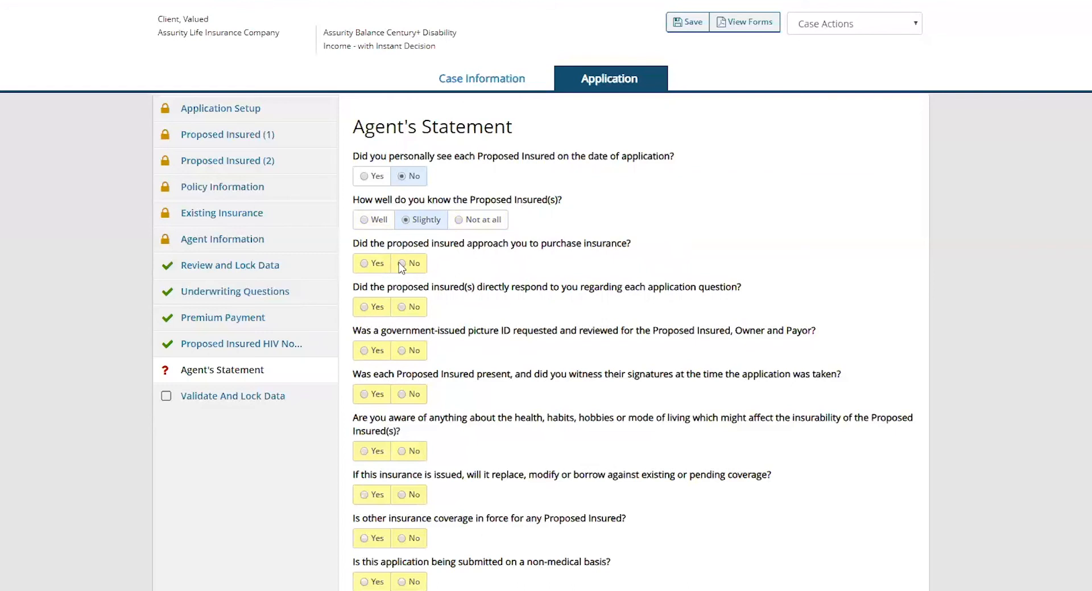
left_click(373, 264)
left_click(384, 304)
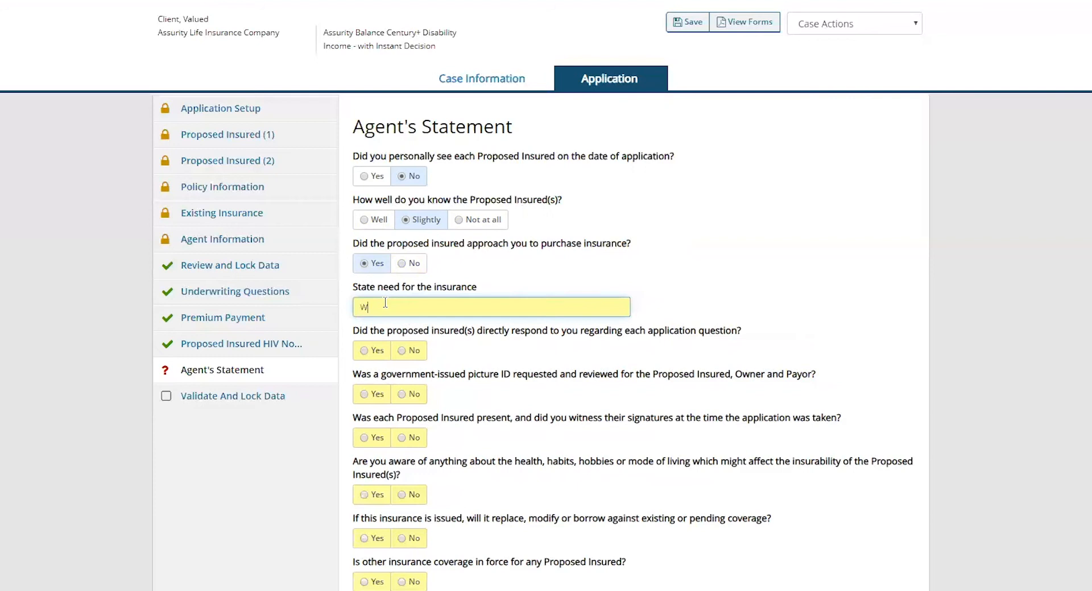
type("Wanted to purchase DI to protect their inco")
type("me")
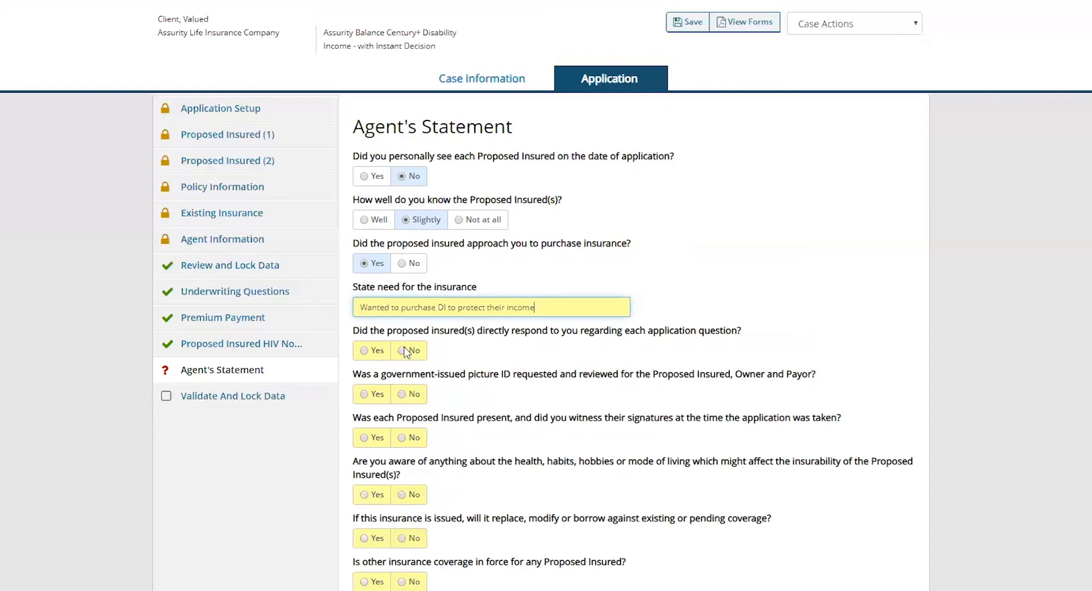
- Answer Yes to the insured responding directly, and No to picture ID, witnessed signatures, insurability concerns, replacement and other coverage
left_click(370, 352)
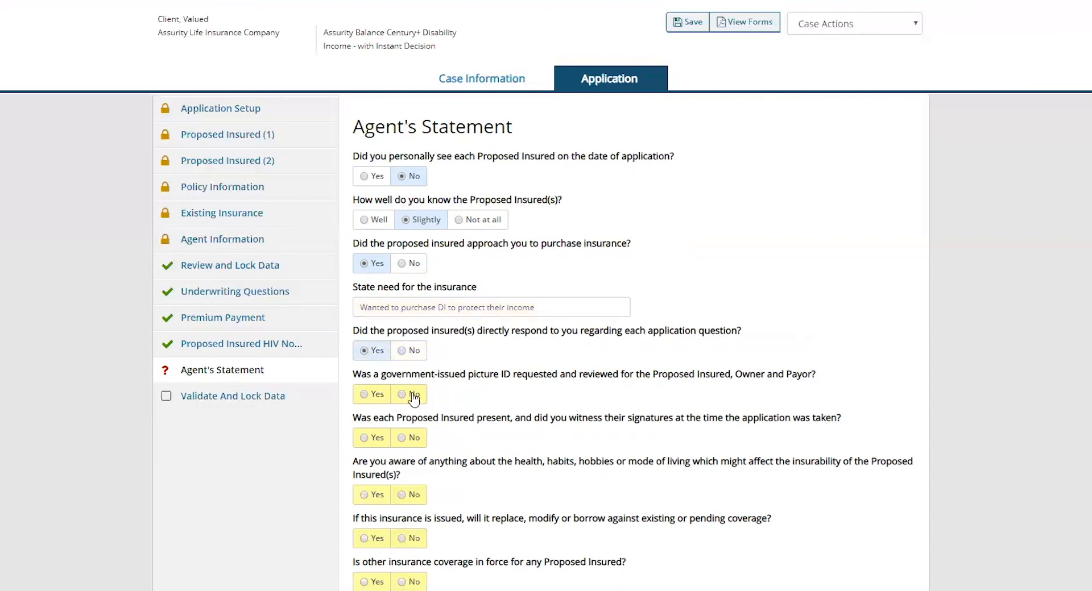
scroll(510, 304, "down", 2)
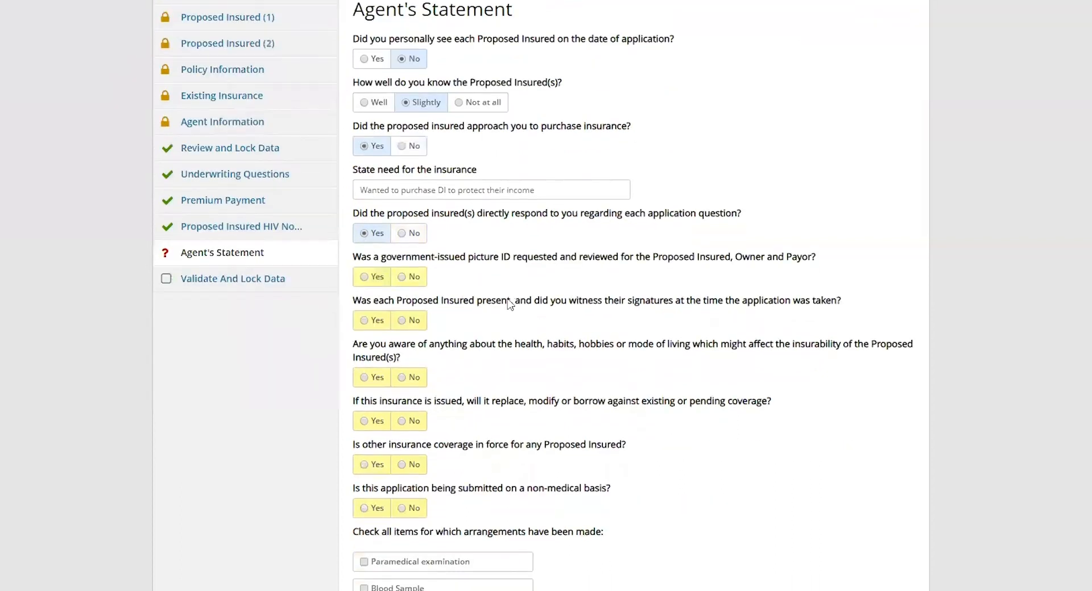
left_click(412, 277)
scroll(496, 295, "down", 2)
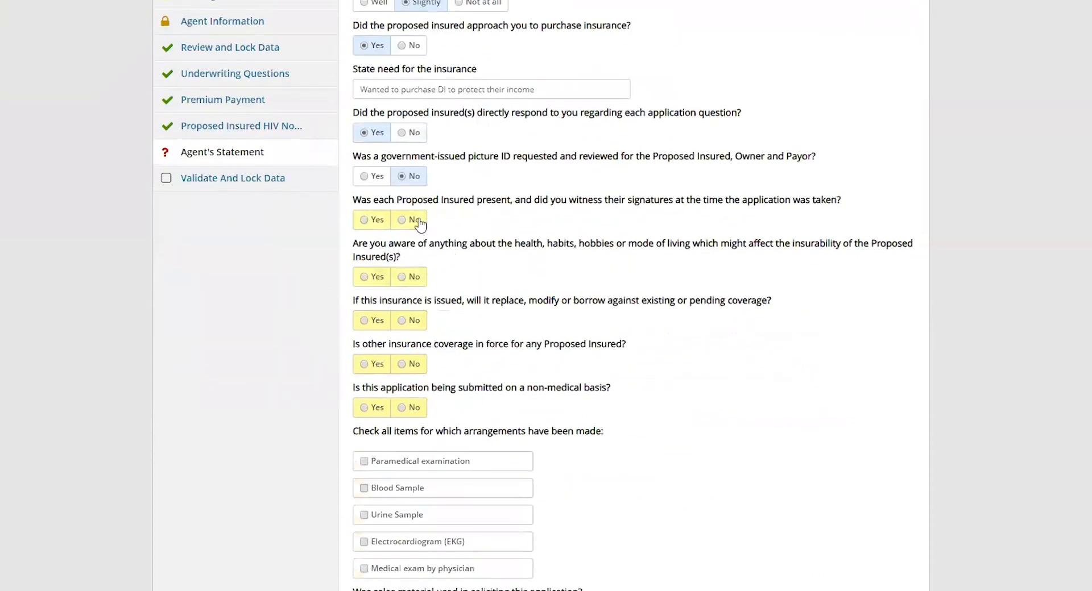
left_click(402, 222)
left_click(402, 279)
left_click(402, 322)
left_click(403, 365)
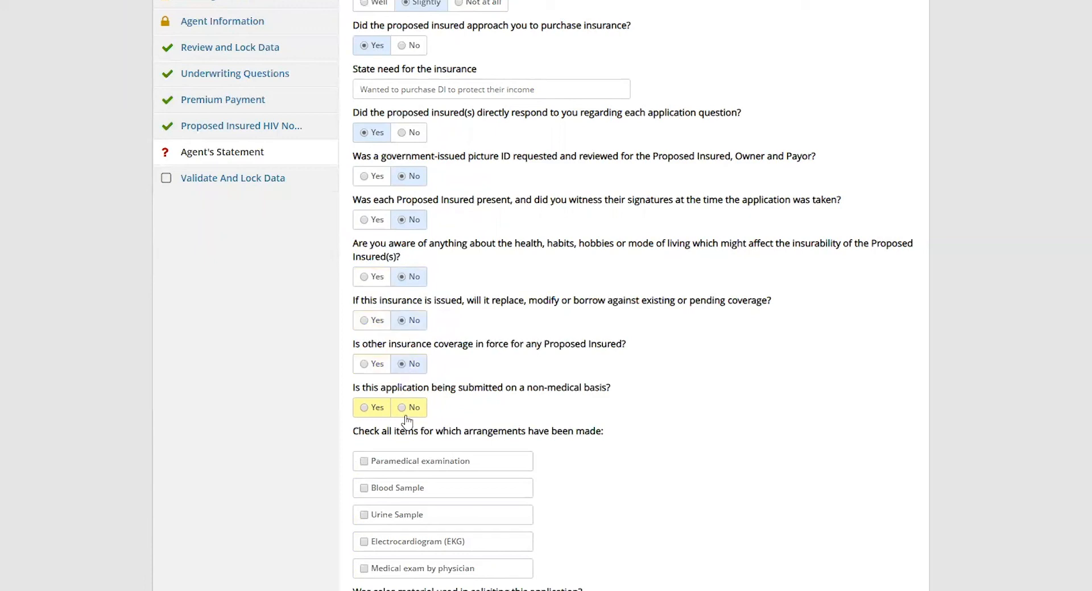
- Answer Yes to non-medical submission and No to sales material use, and continue to Validate And Lock Data
left_click(365, 408)
scroll(666, 437, "down", 3)
scroll(664, 438, "down", 1)
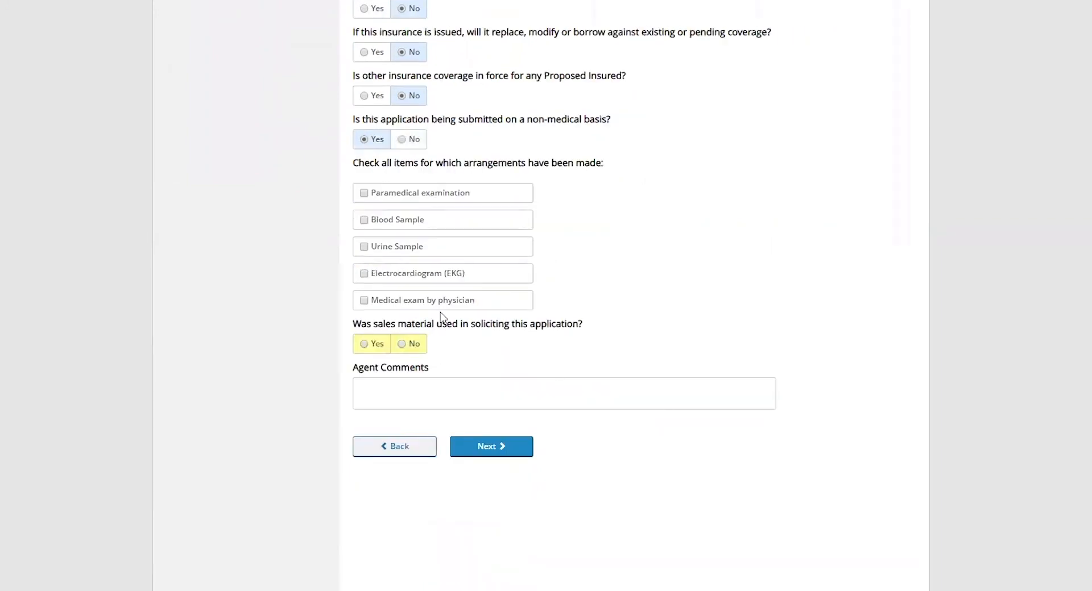
left_click(358, 383)
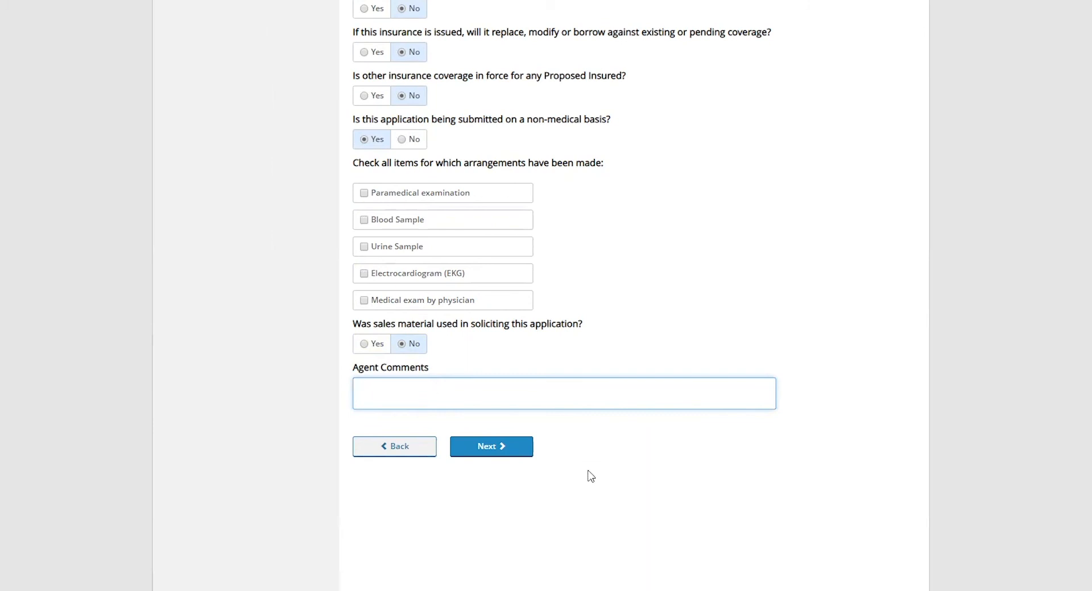
left_click(494, 447)
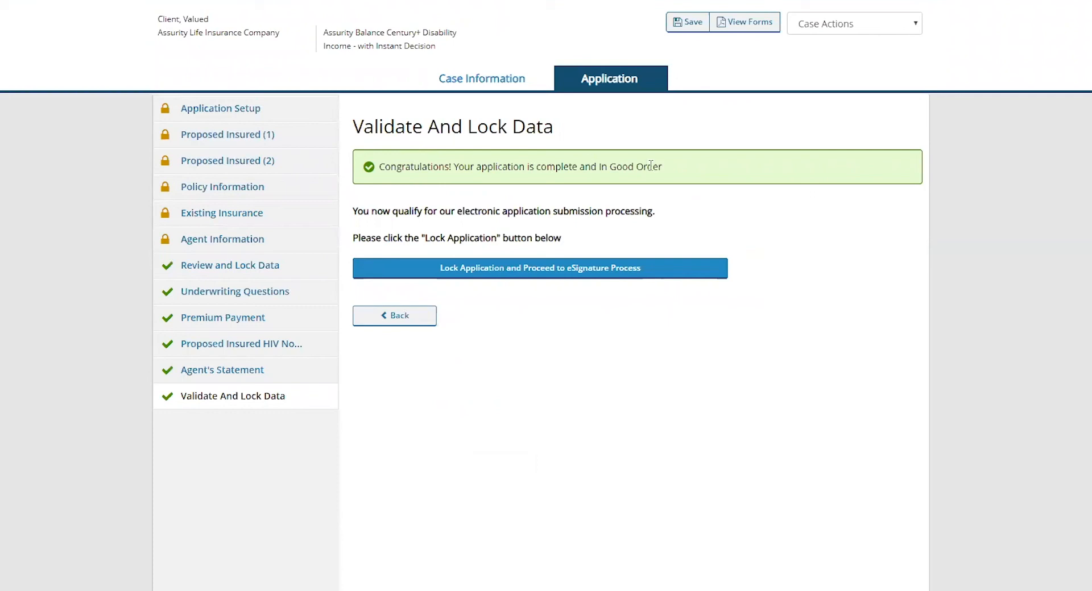
- Lock the application for the eSignature process and proceed past the Agent Instructions to the Signature Options
left_click(474, 269)
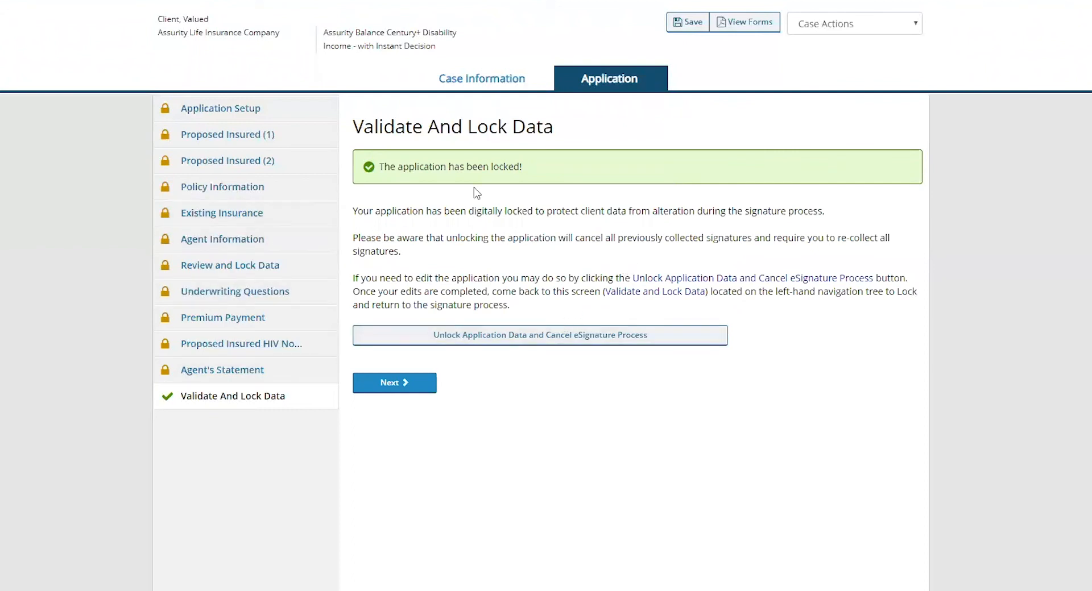
left_click(415, 384)
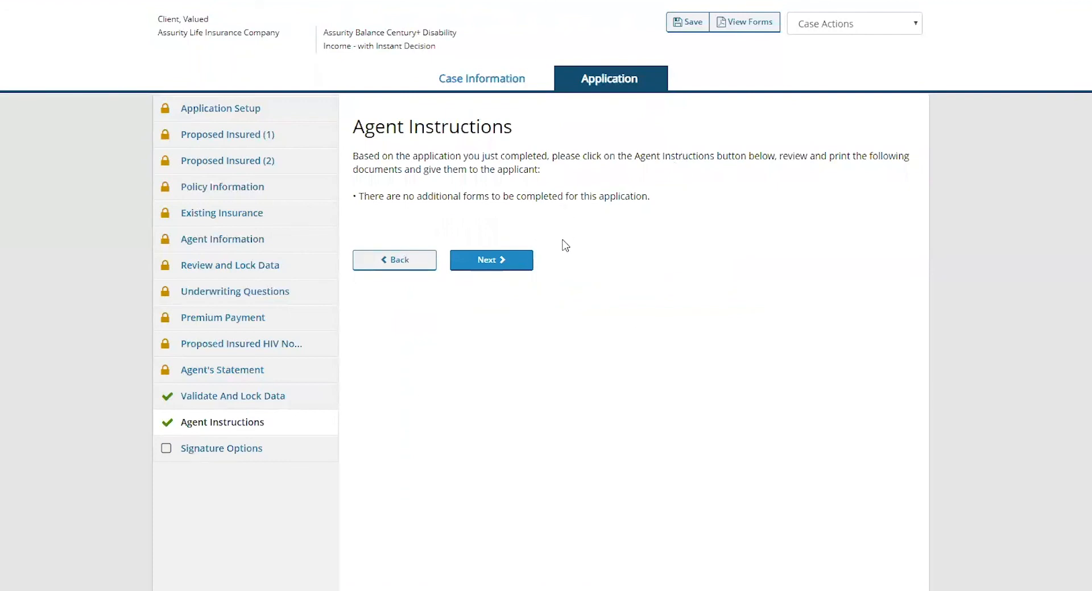
left_click(514, 265)
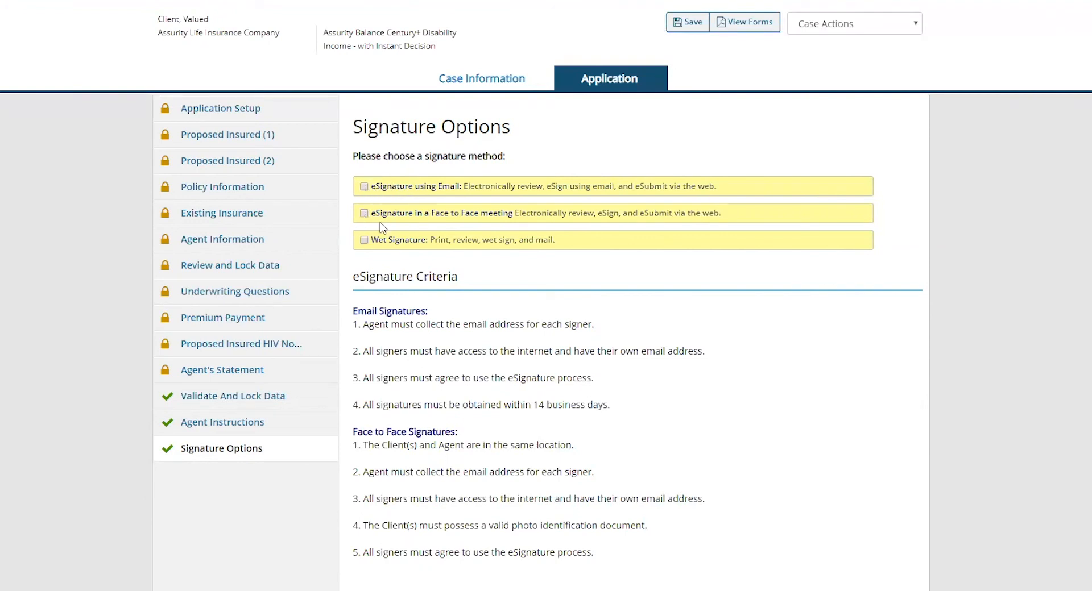
- Choose eSignature using Email as the signature method and continue to the eSignature Instructions
left_click(364, 187)
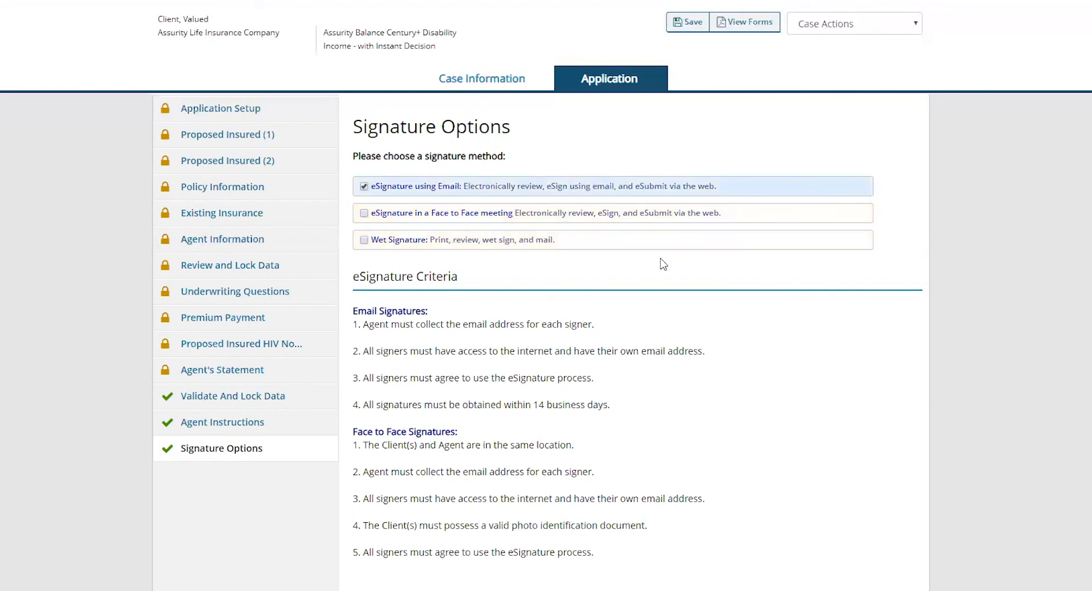
scroll(739, 401, "down", 3)
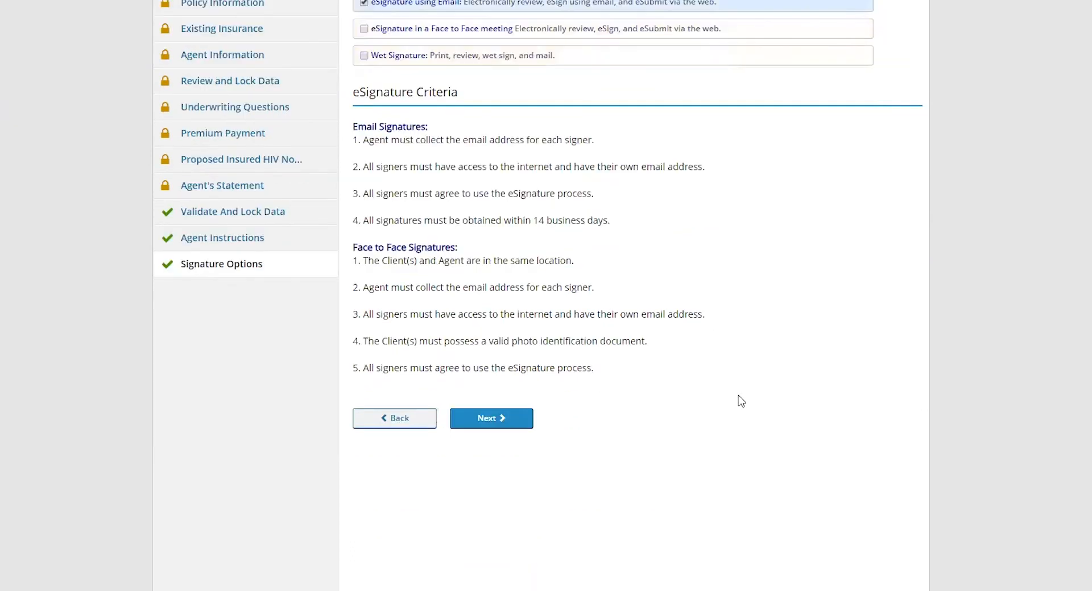
left_click(497, 419)
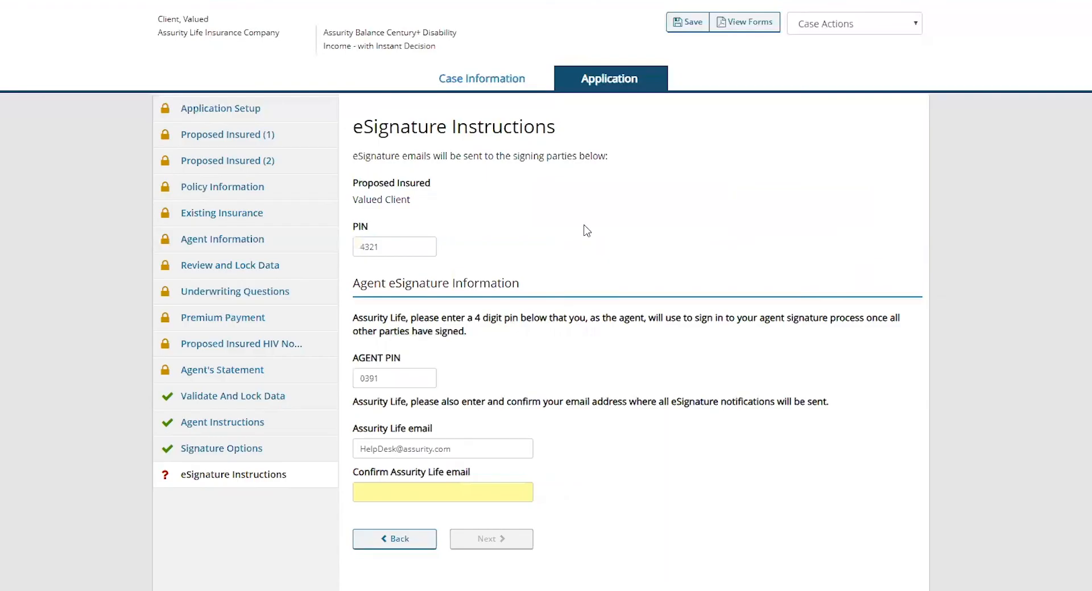
- Copy the agent's email address into the confirmation field and continue to the Proposed Insured's Signature page
left_click(381, 246)
key("BackSpace")
left_click_drag(458, 450, 350, 452)
key("ctrl+c")
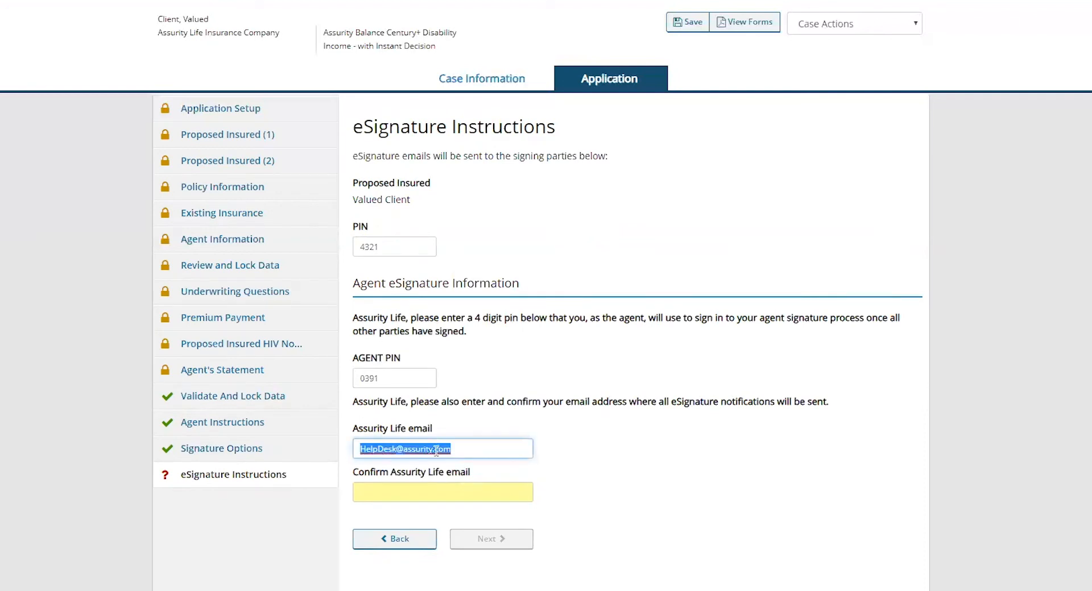
left_click(453, 494)
key("ctrl+v")
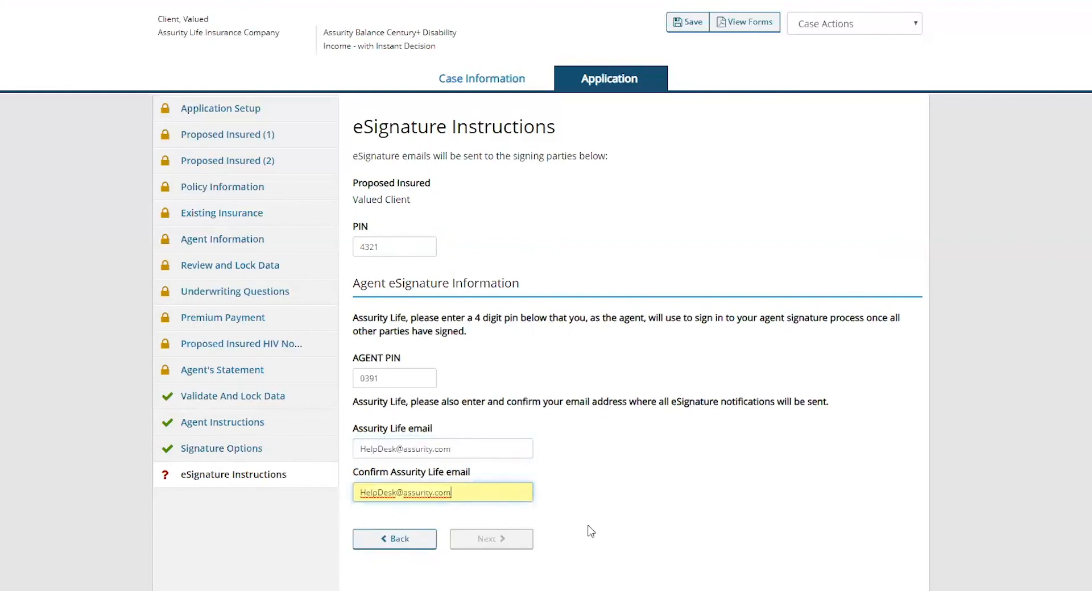
key("Tab")
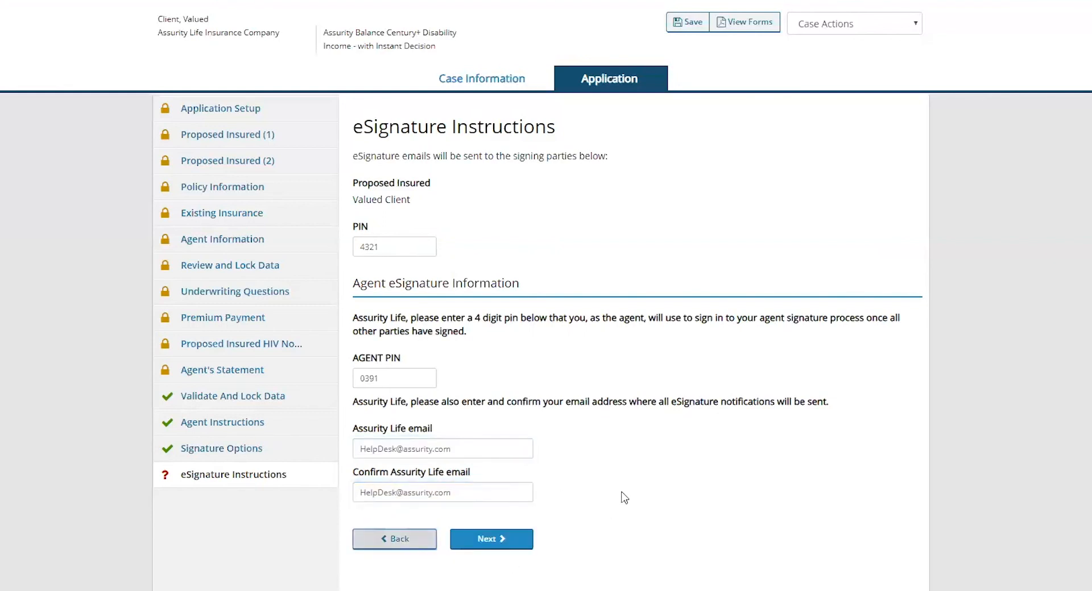
left_click(500, 540)
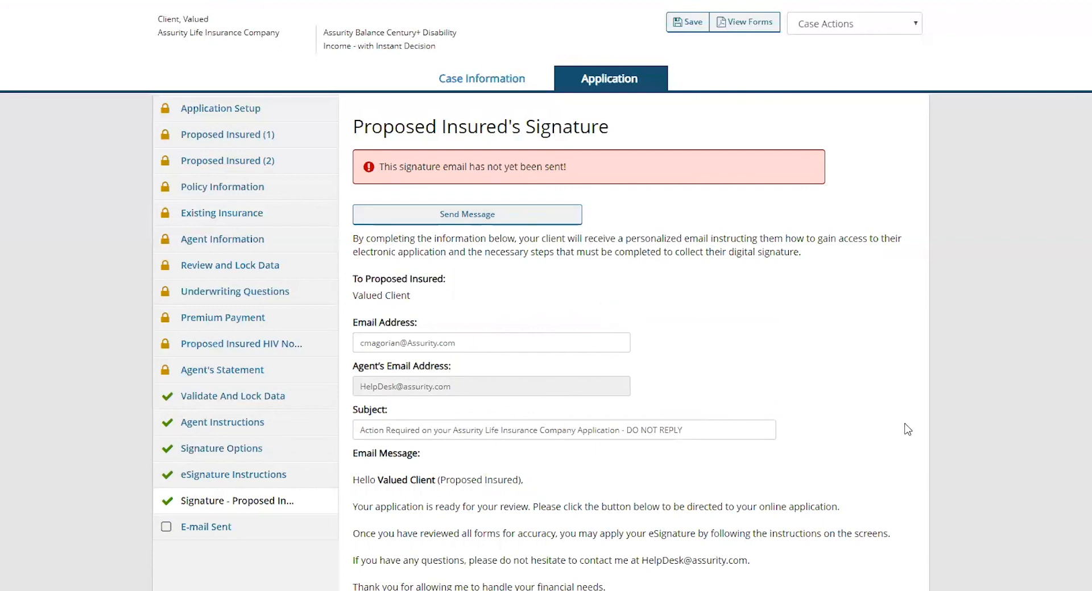
- Review the recipient, subject and message of the signature email for the proposed insured
scroll(909, 453, "down", 3)
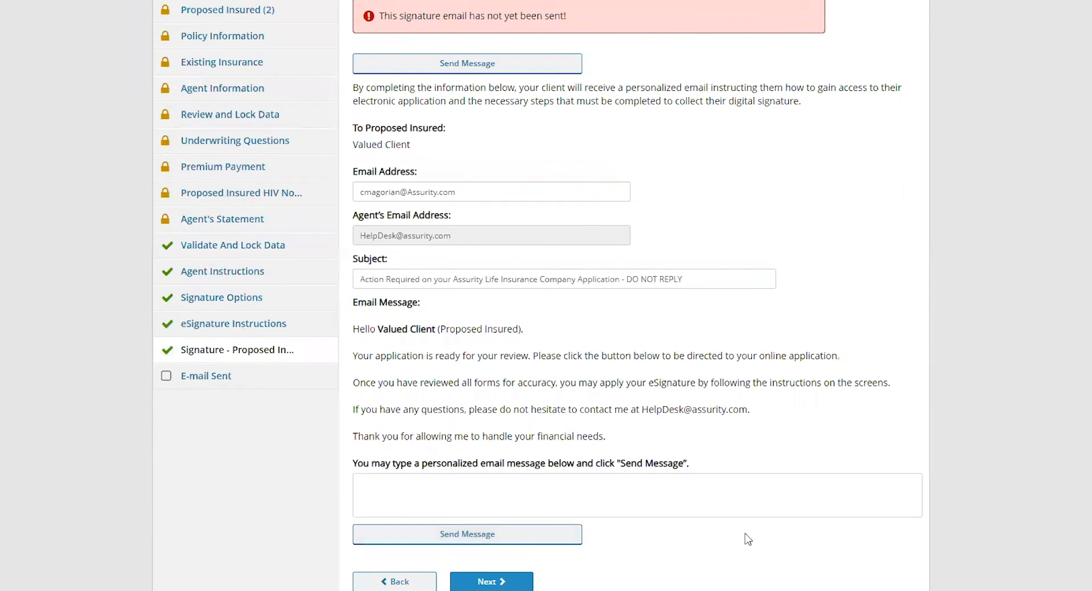
scroll(762, 513, "up", 2)
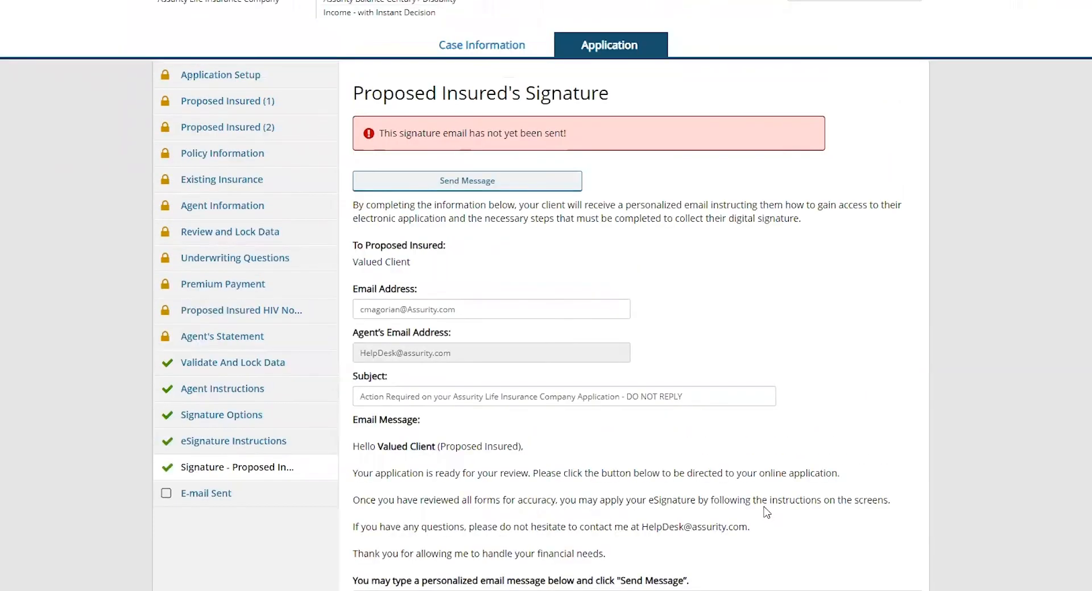